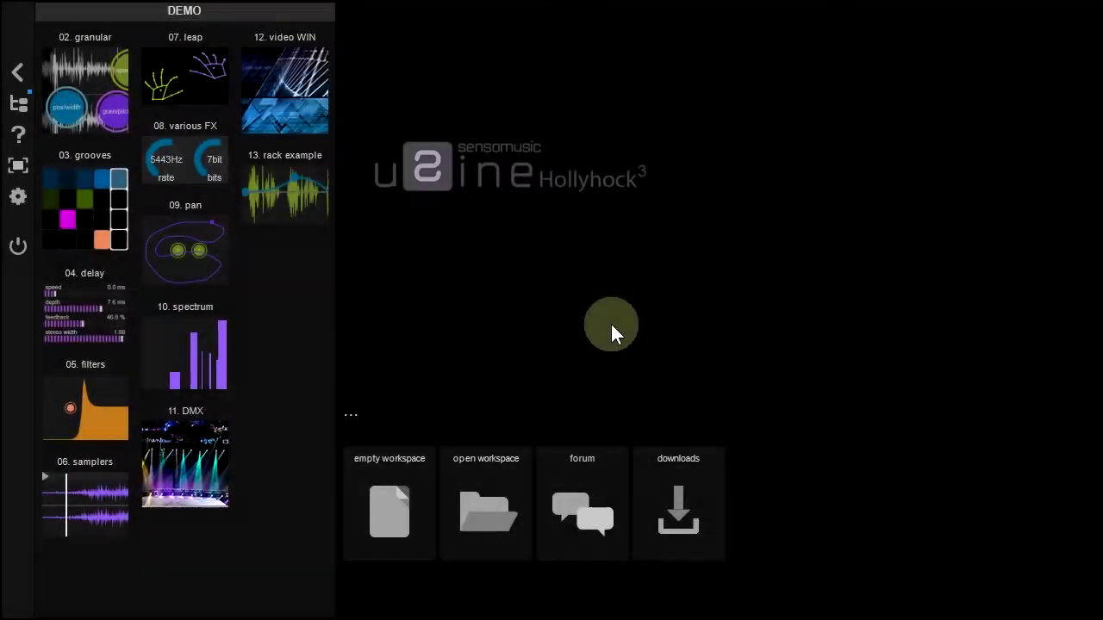
- Start a new workspace, run the engine, and show Setup's LIGHT tab with Enttec Open DMX
click(400, 498)
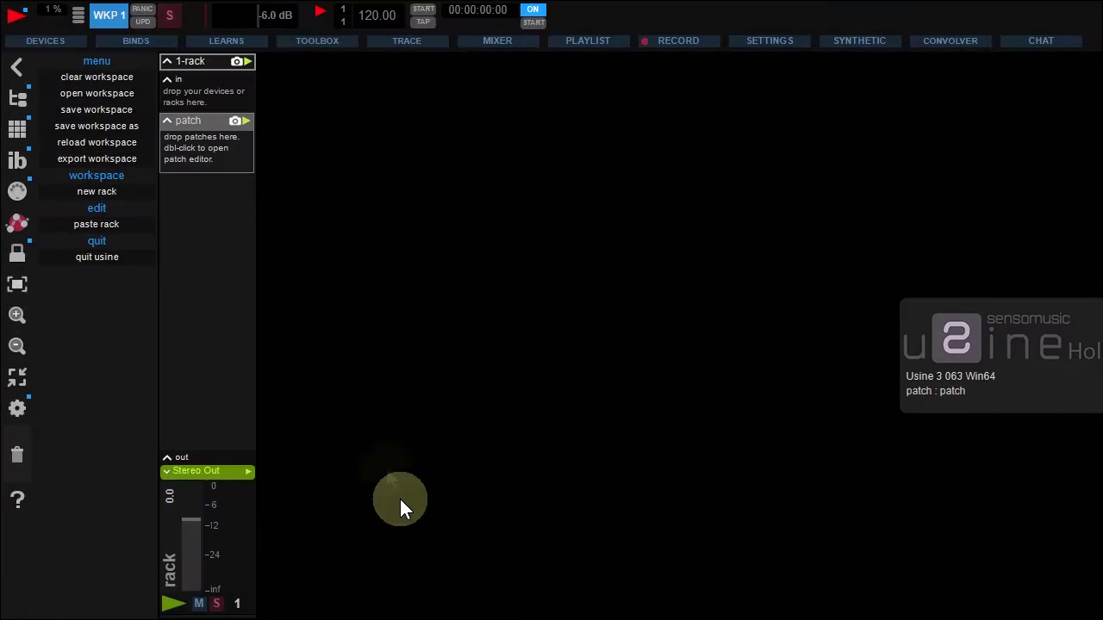
click(21, 18)
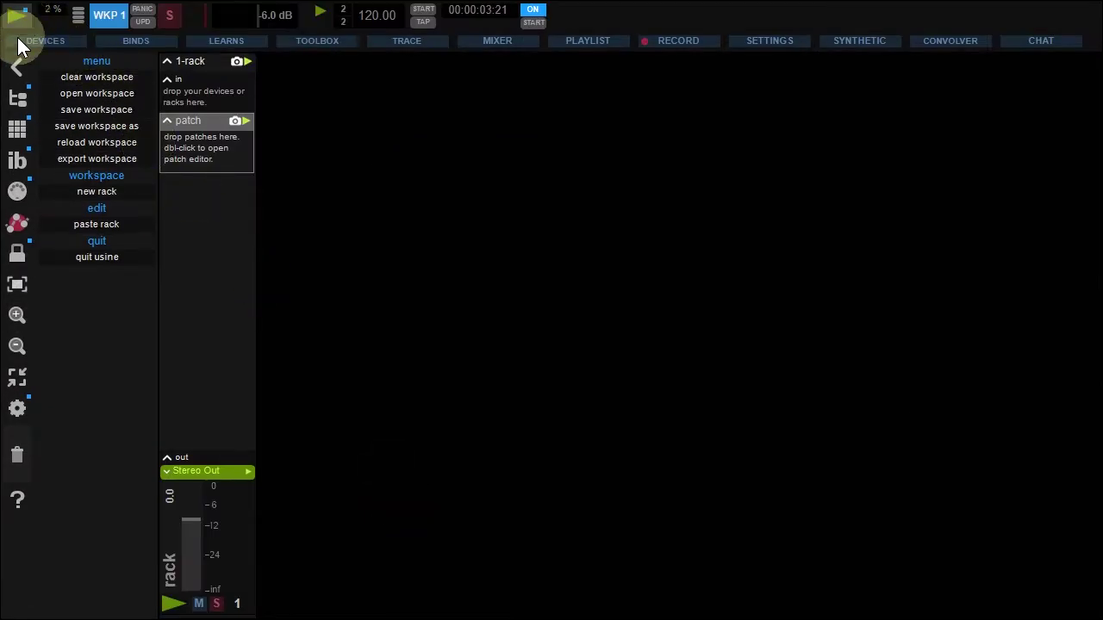
click(17, 408)
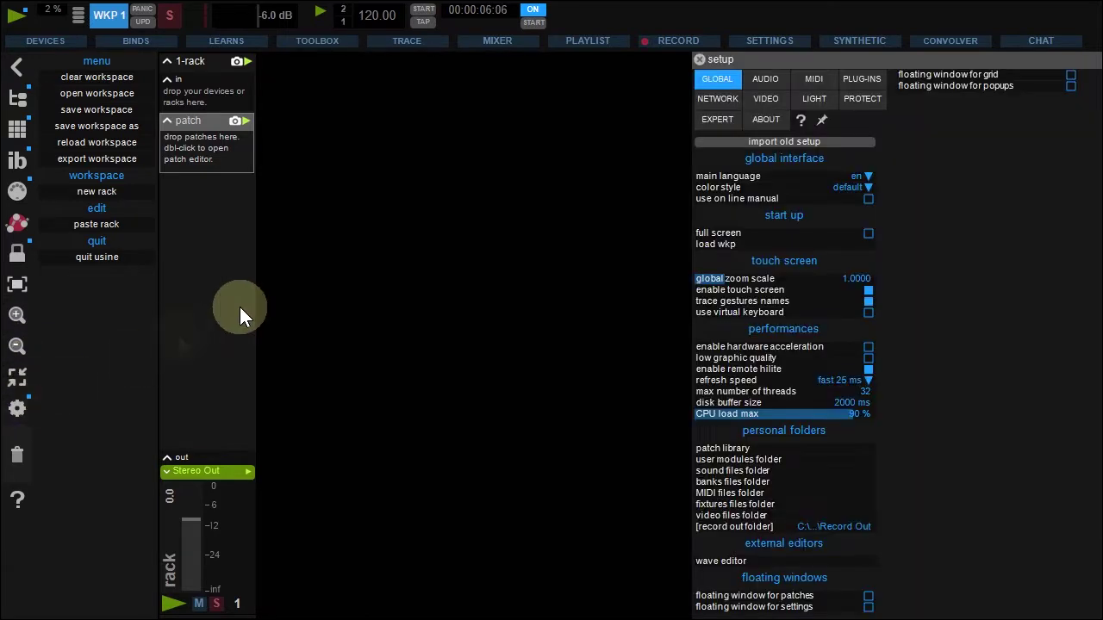
click(815, 97)
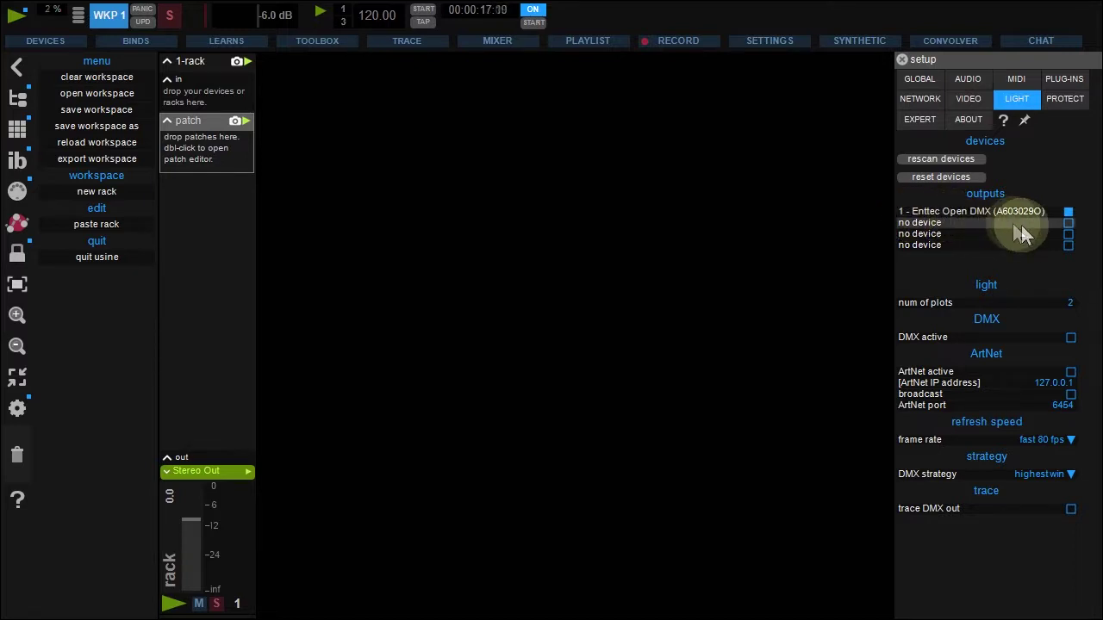
- Tick 'DMX active', open plot 1, and start editing its DMX device field
click(1071, 338)
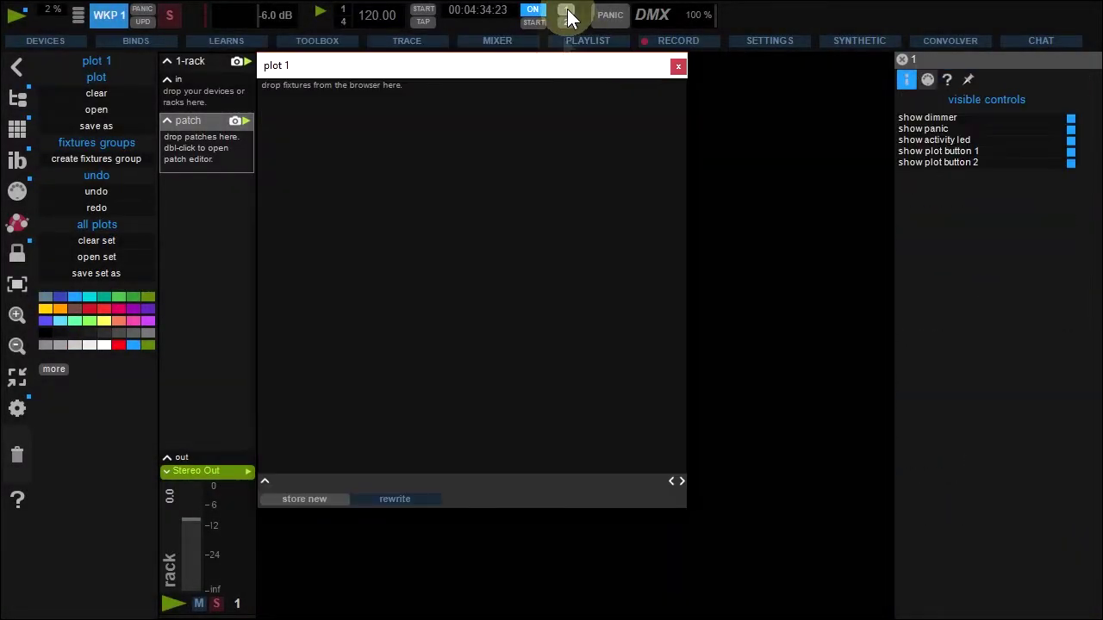
click(491, 240)
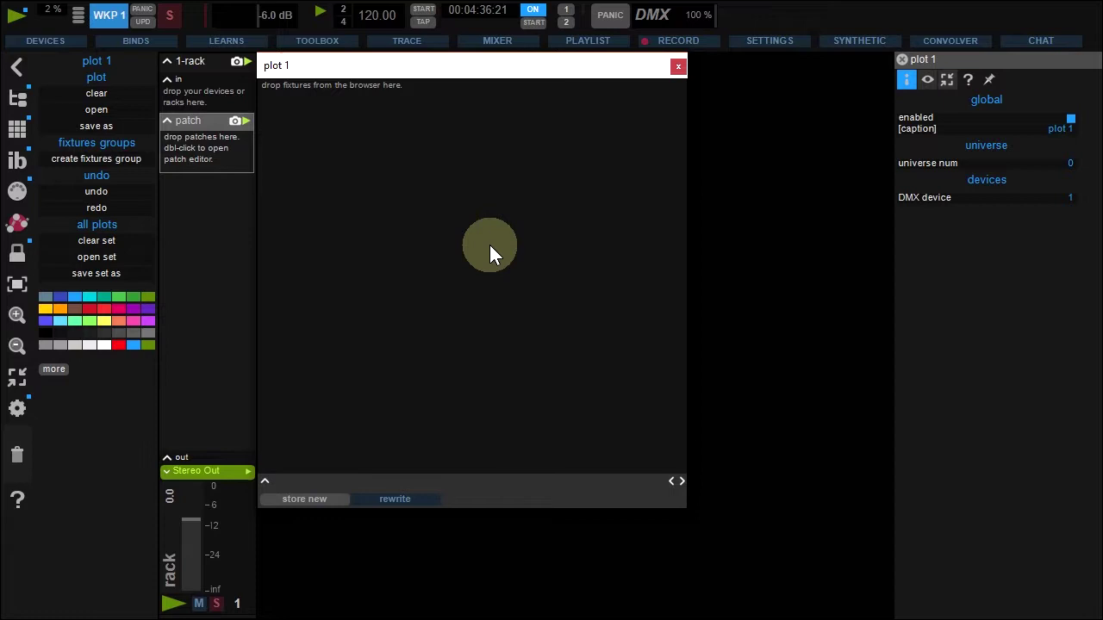
click(1066, 203)
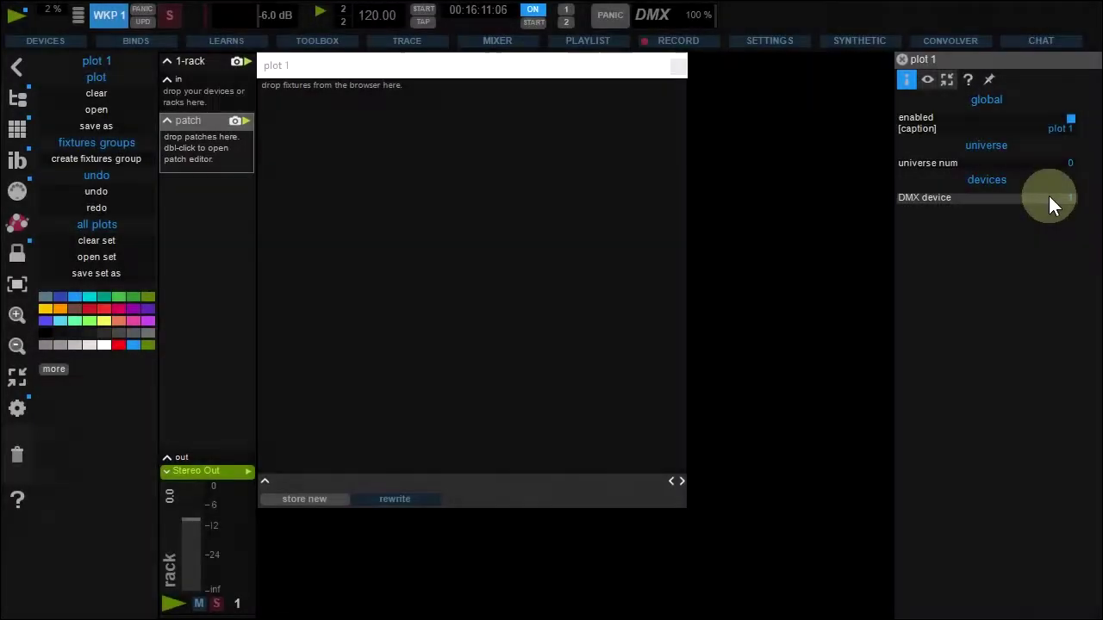
- Open the FIXTURES browser and expand Complete list and the Usine Fixtures folder
click(17, 99)
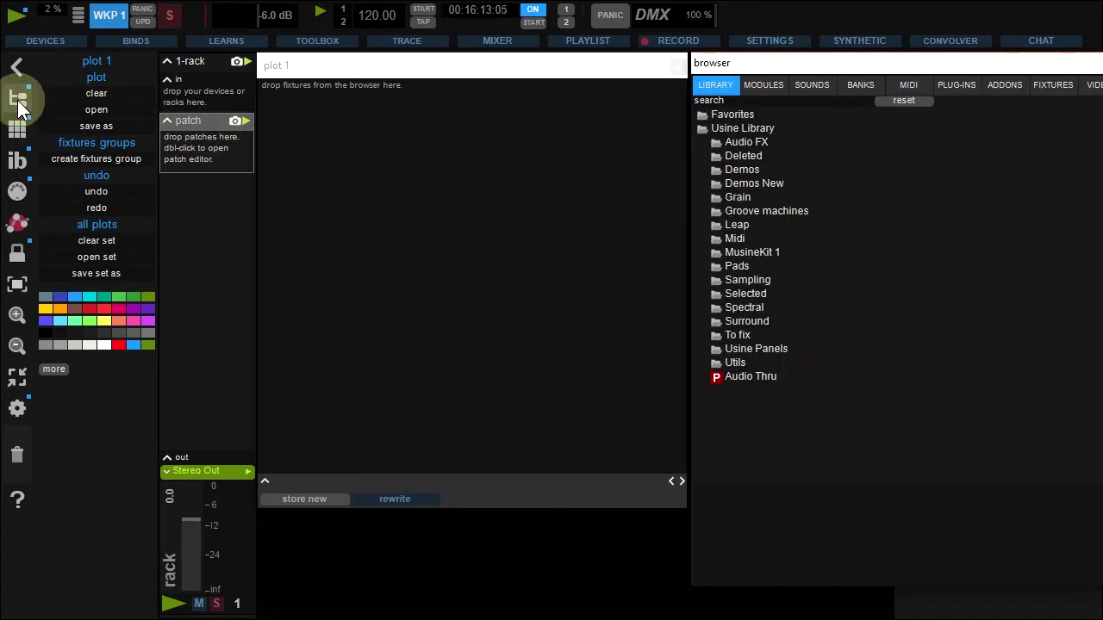
click(1049, 88)
click(754, 142)
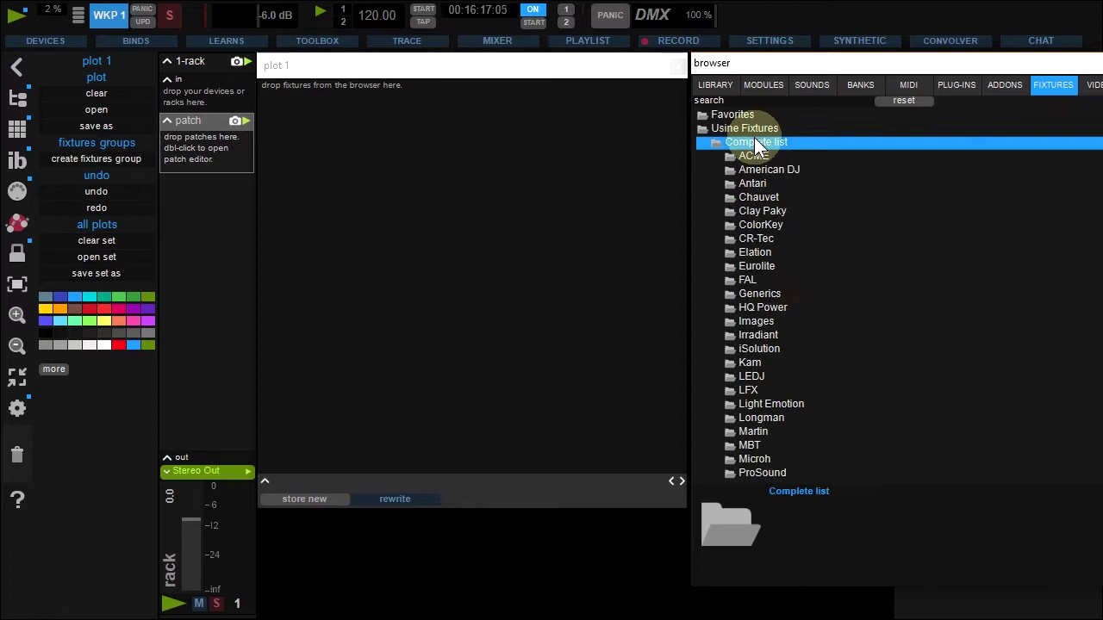
click(755, 155)
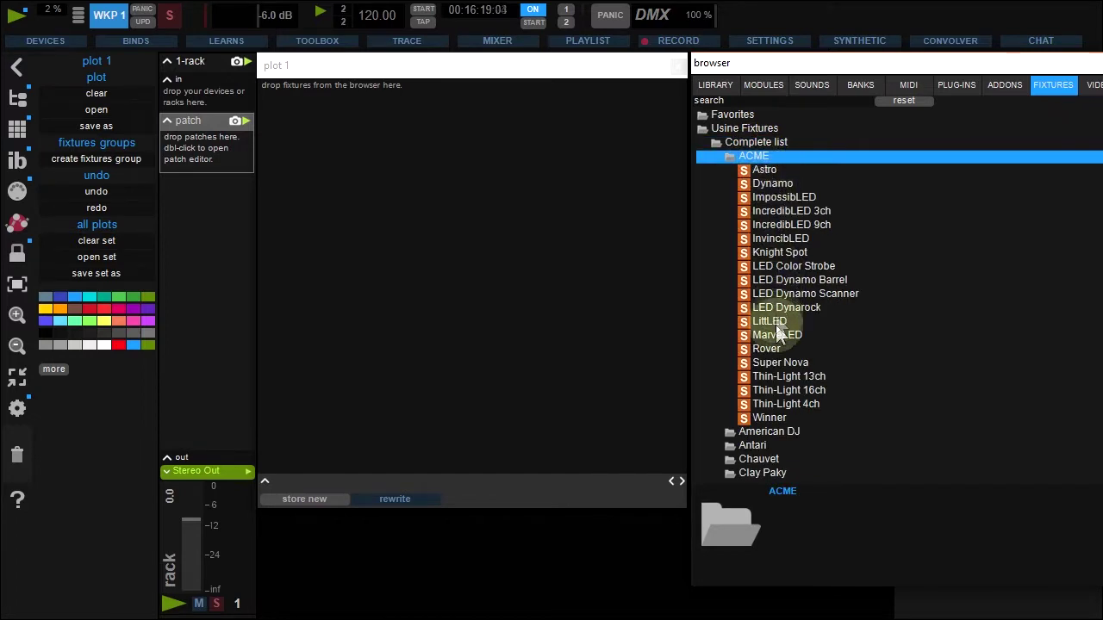
click(730, 129)
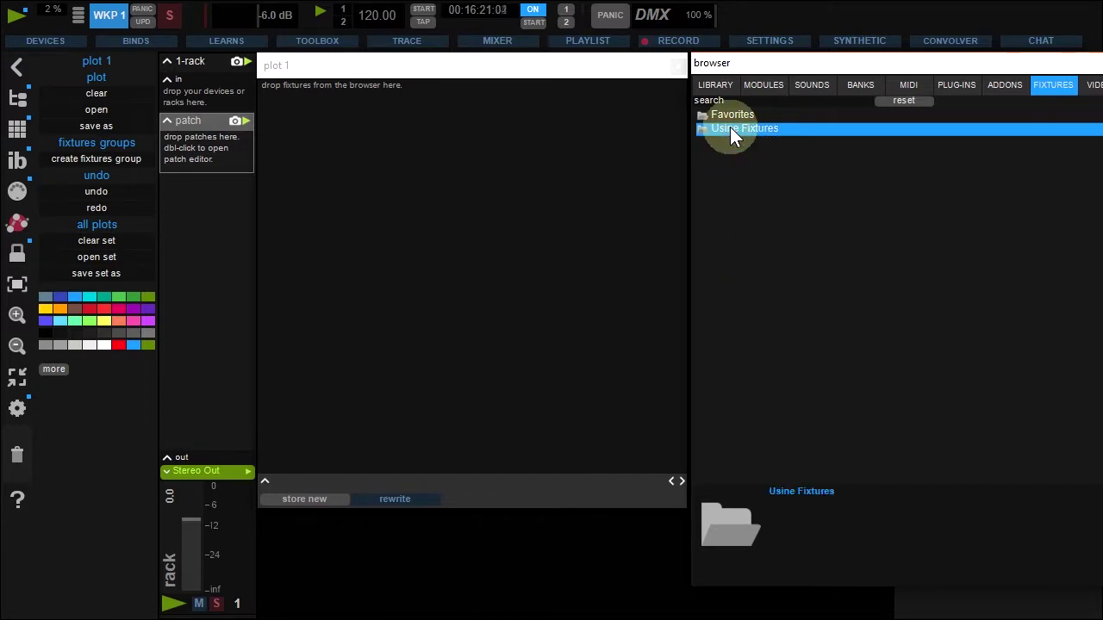
click(730, 130)
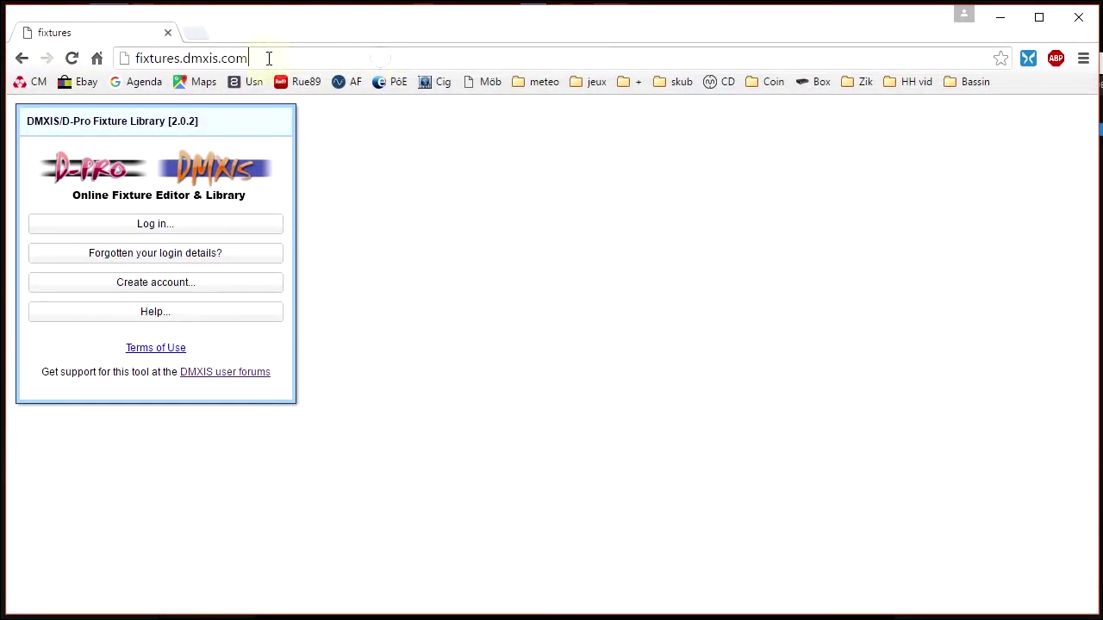
- Log in to the DMXIS Online Fixture Library with the account user name and password
drag(269, 58, 119, 56)
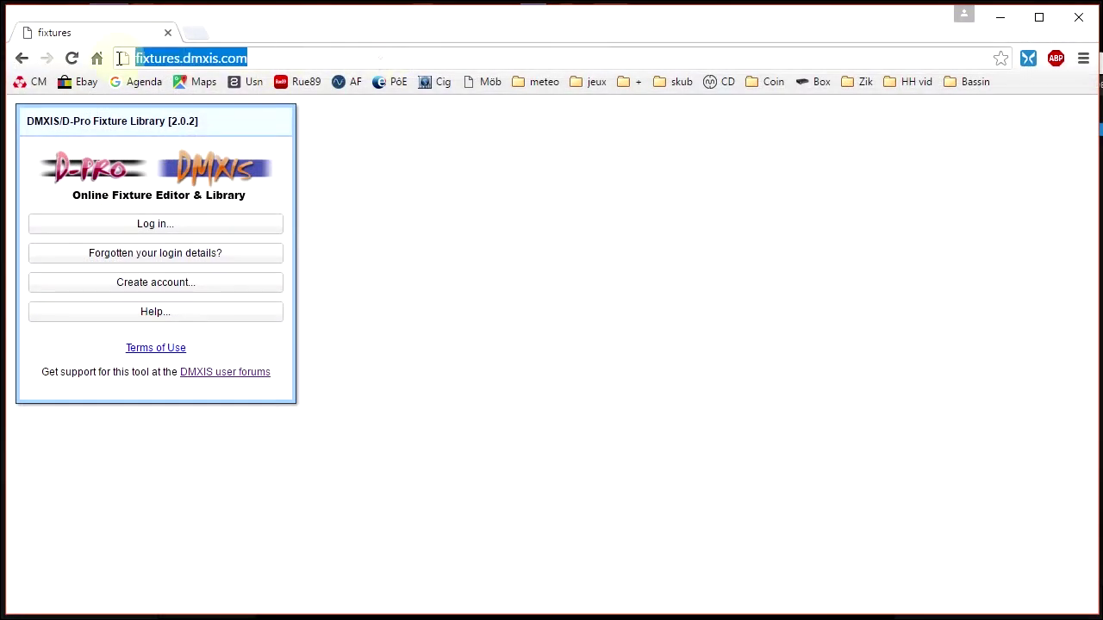
click(258, 53)
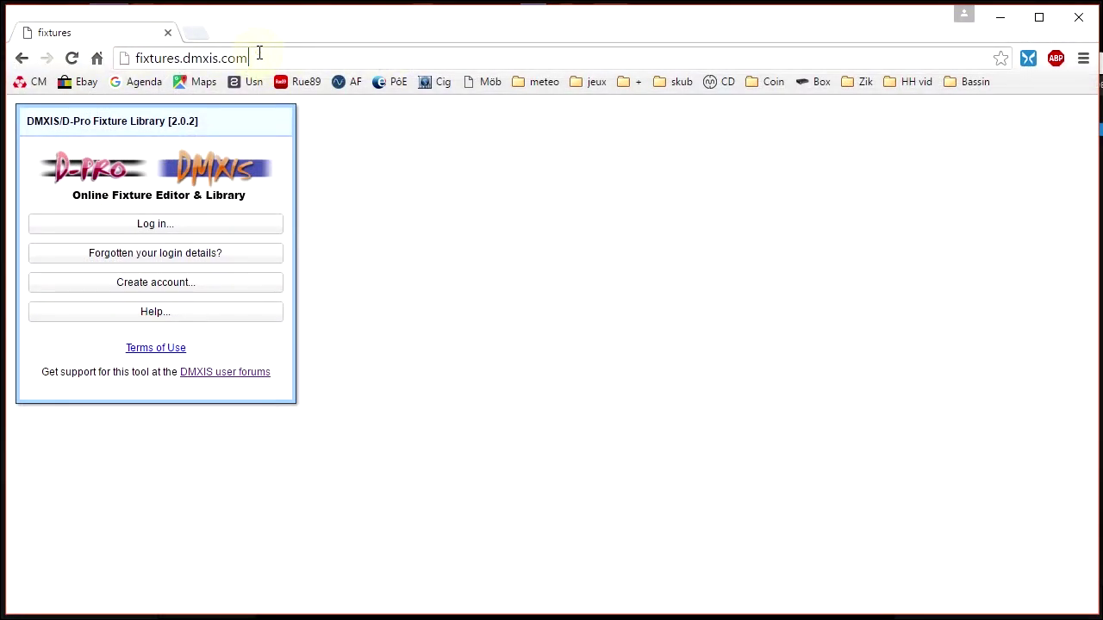
click(195, 229)
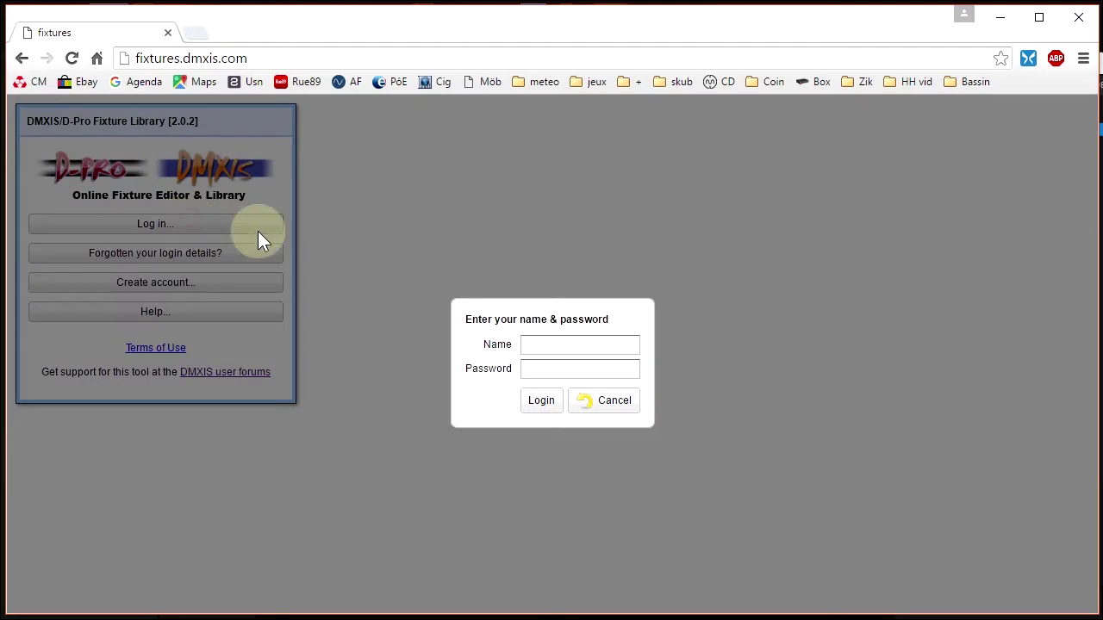
click(541, 341)
text(la tenaill)
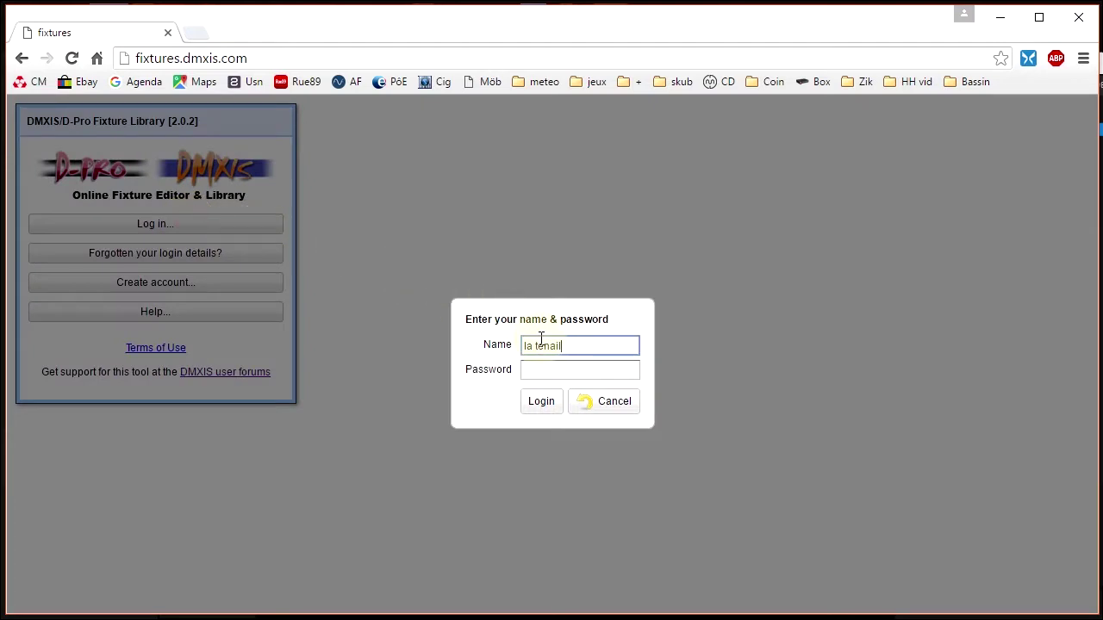
text(e)
key(Tab)
text(•••••••••••)
key(Return)
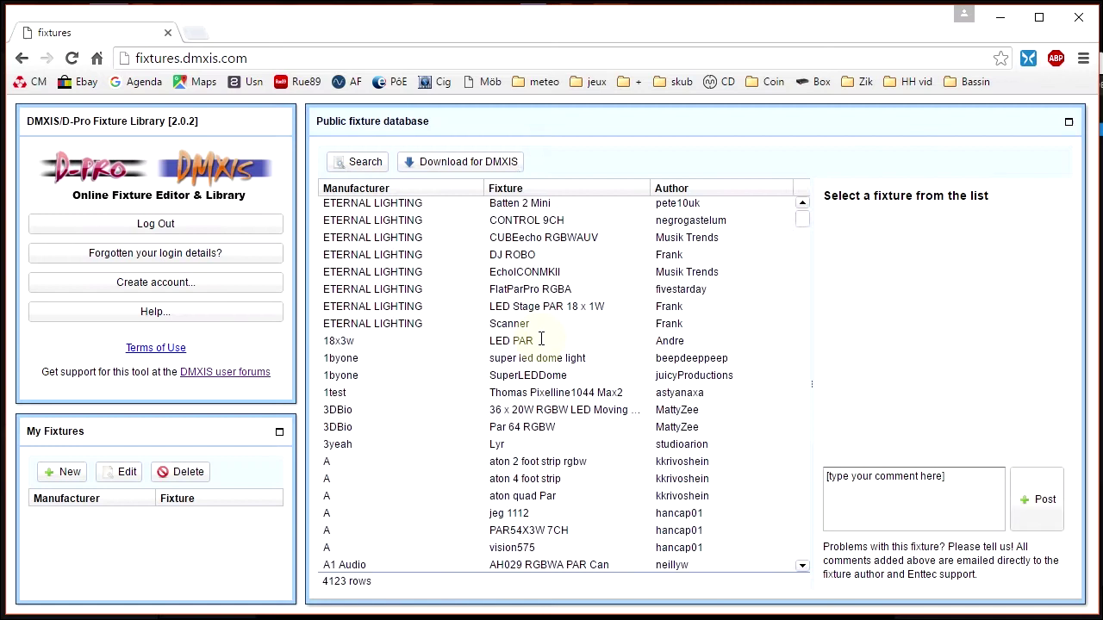
- Search 'stairville', download the LED Flood Panel for DMXIS, and open the zip
click(365, 163)
text(stairvill)
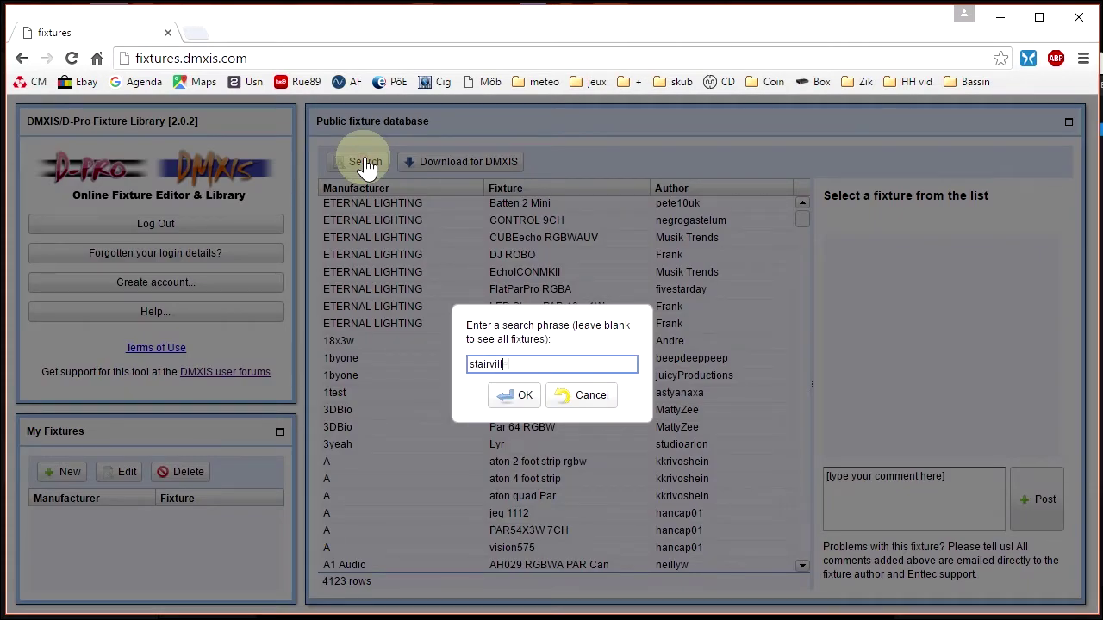
text(e)
key(Return)
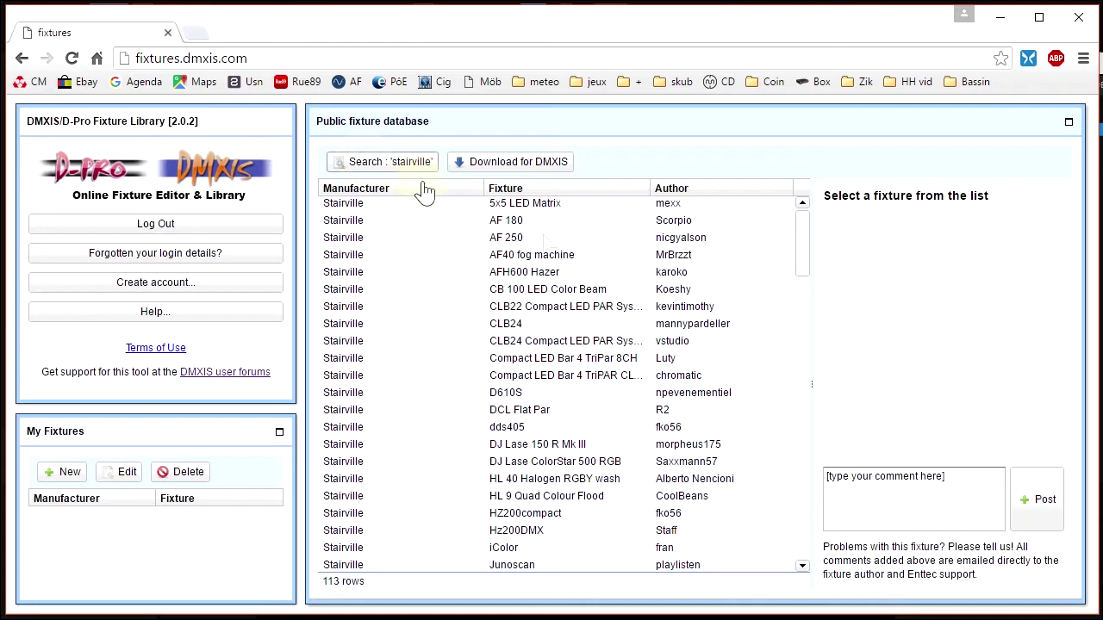
scroll(798, 278, down, 2)
scroll(799, 277, down, 3)
scroll(798, 319, down, 2)
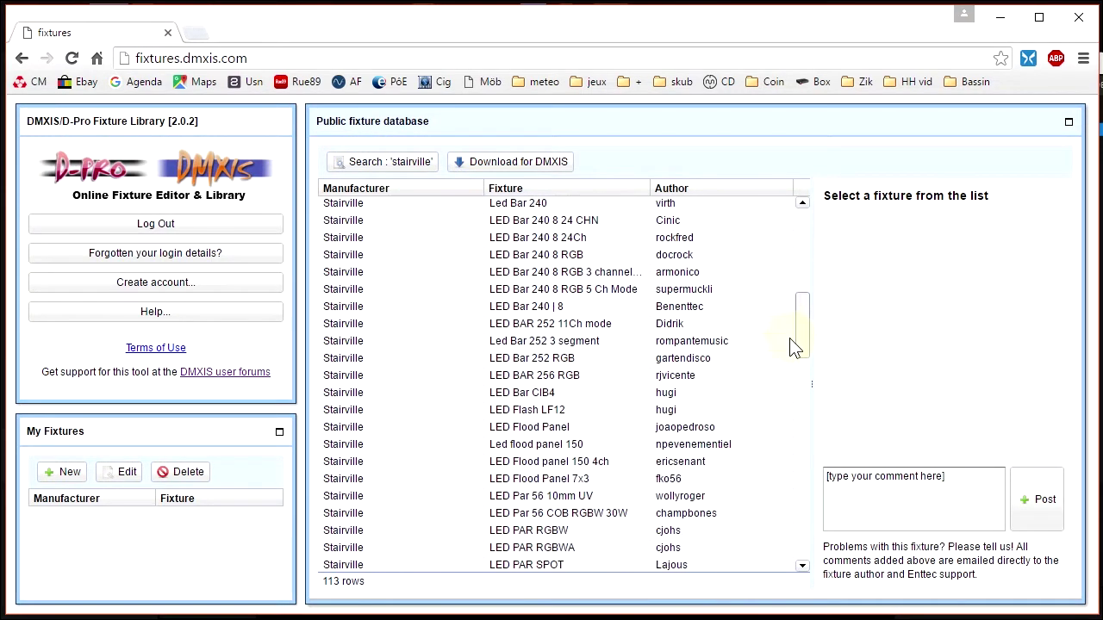
scroll(798, 301, down, 1)
click(541, 414)
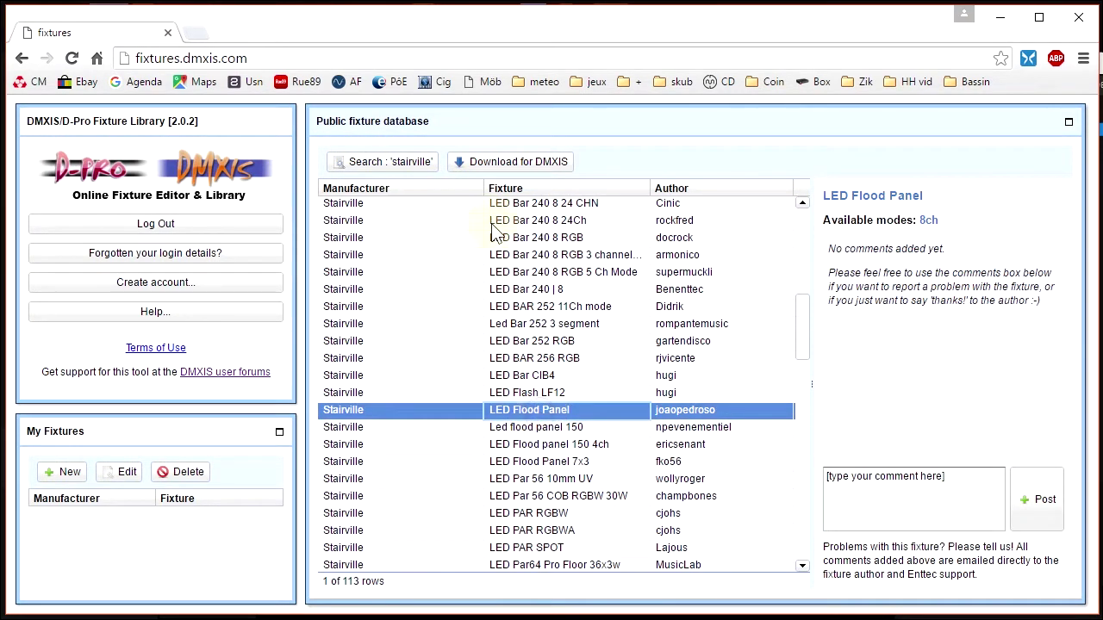
click(495, 170)
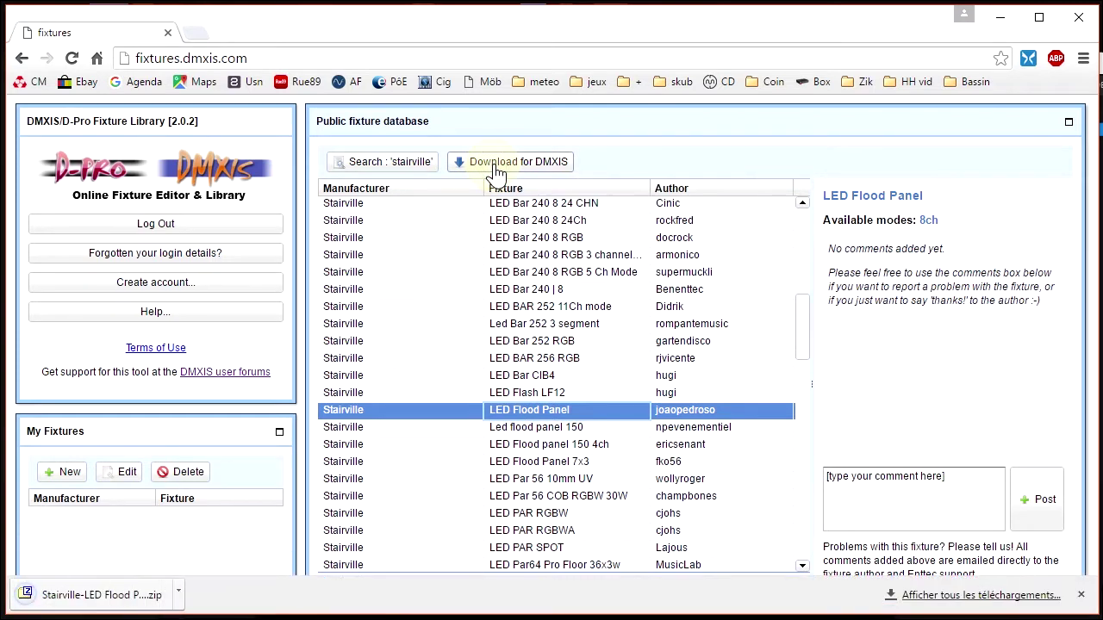
click(147, 593)
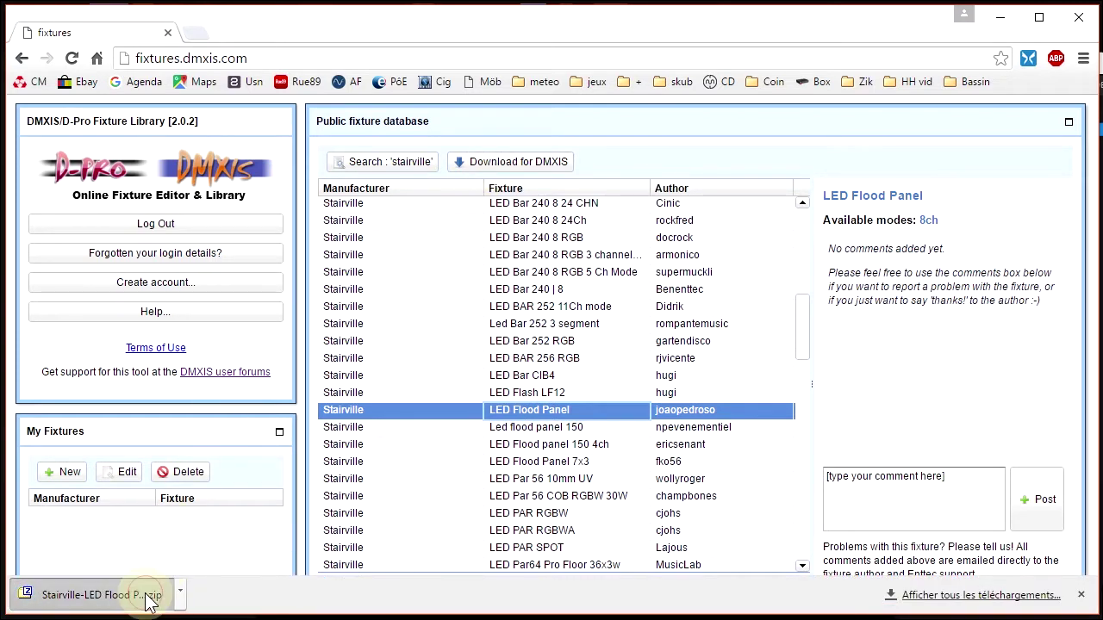
- Copy LED Flood Panel 8ch.dmx from DmxLibrary\Stairville into Usine 3\Resources\Medias\Fixtures
double_click(648, 216)
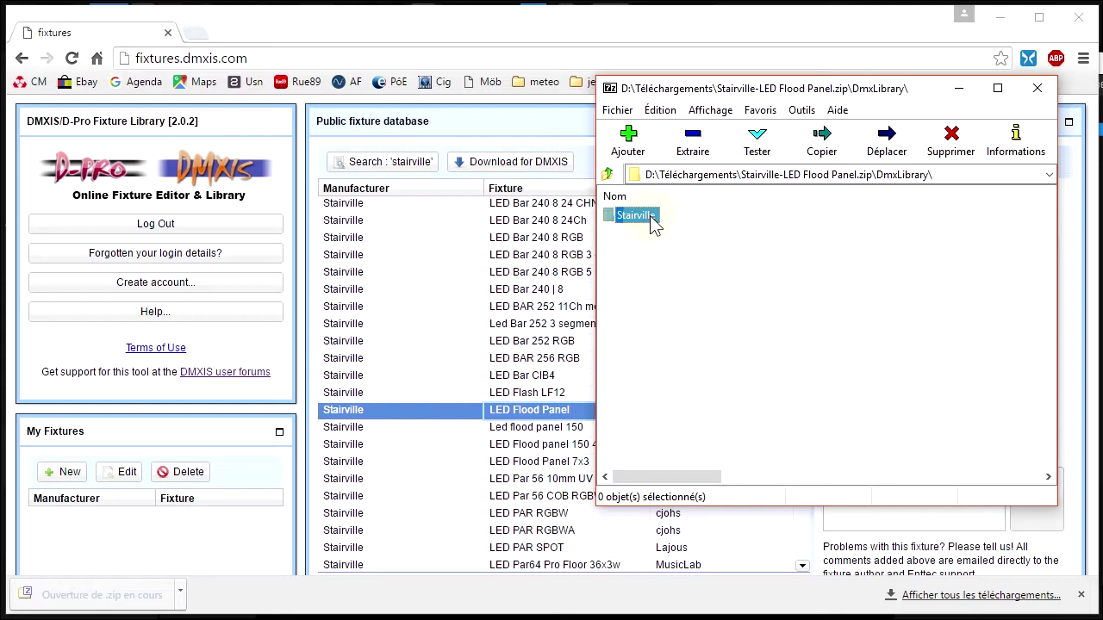
double_click(654, 222)
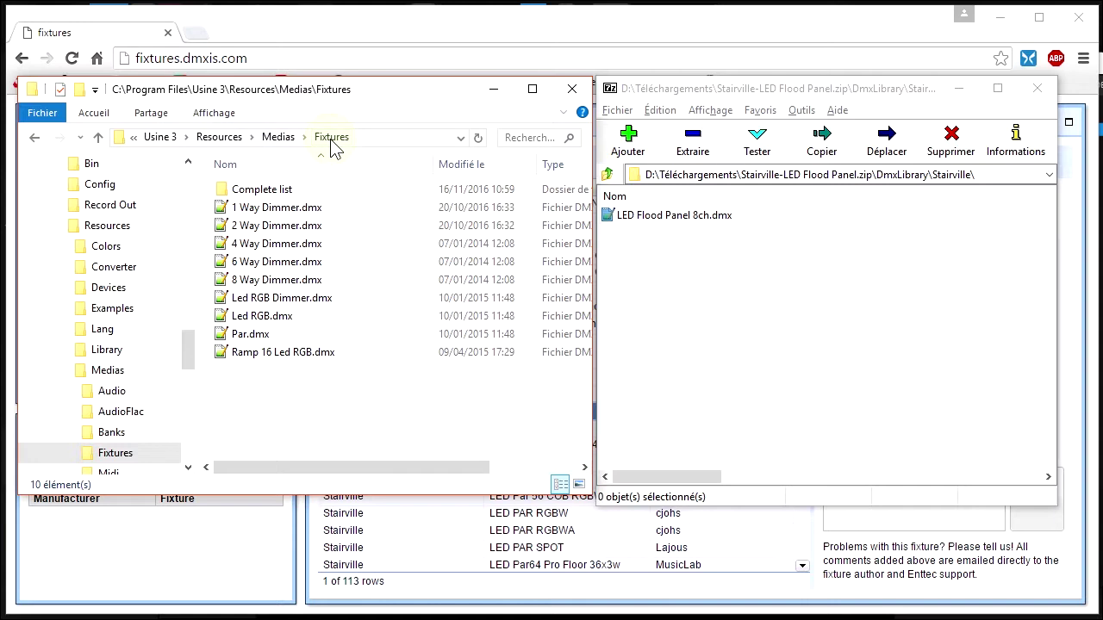
drag(622, 216, 311, 391)
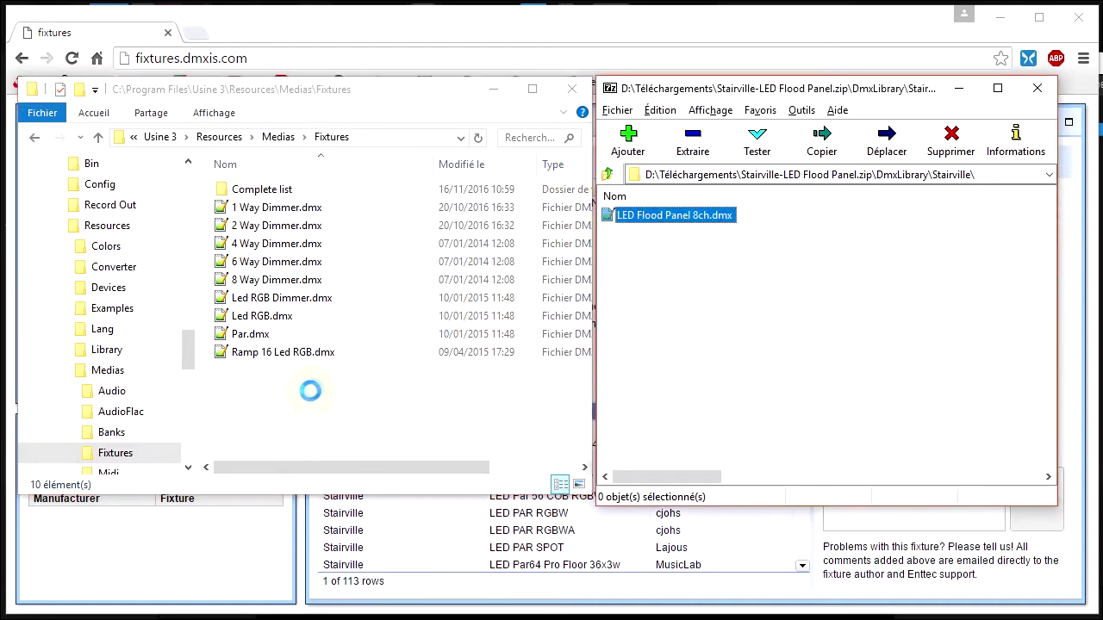
click(1047, 506)
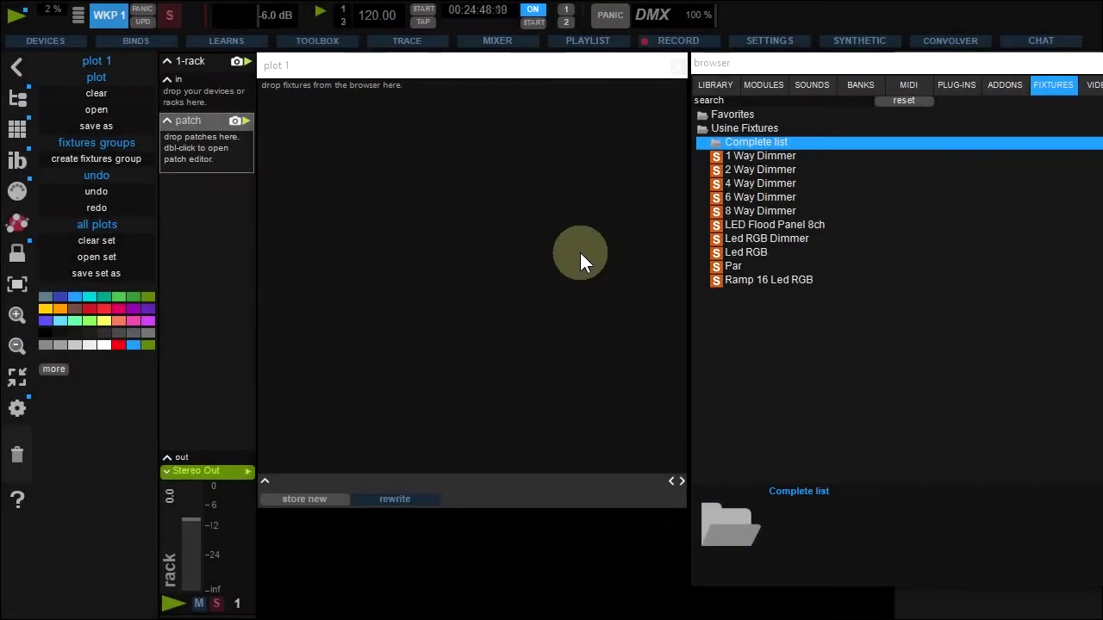
- Drag Stairville's Flood, Quad and xBrick fixtures from Complete list onto plot 1
click(719, 141)
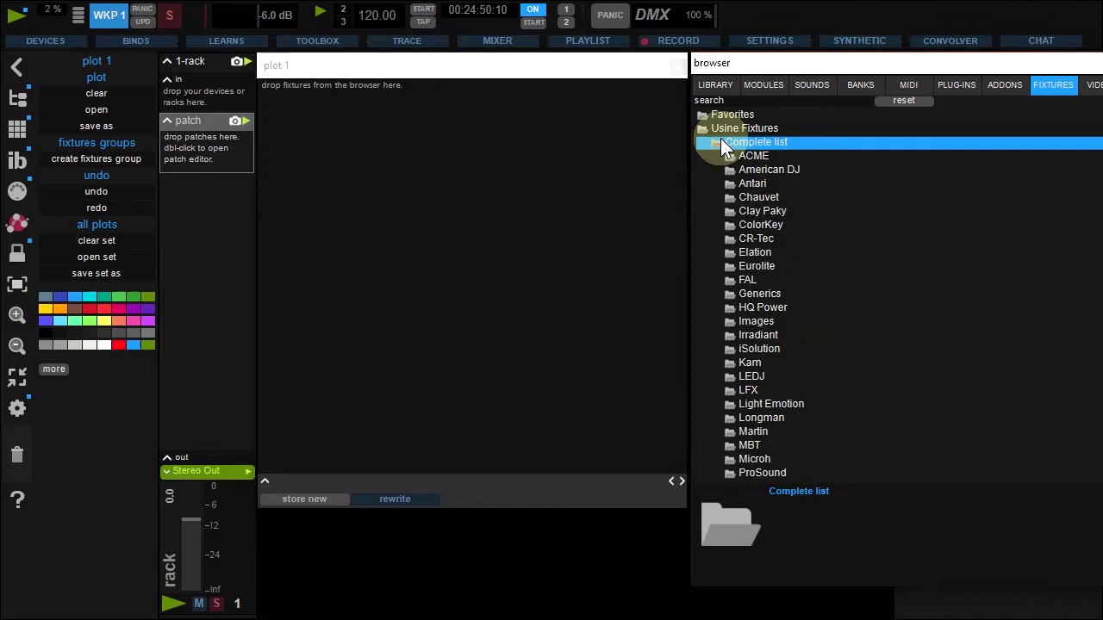
scroll(794, 310, down, 3)
scroll(795, 312, down, 1)
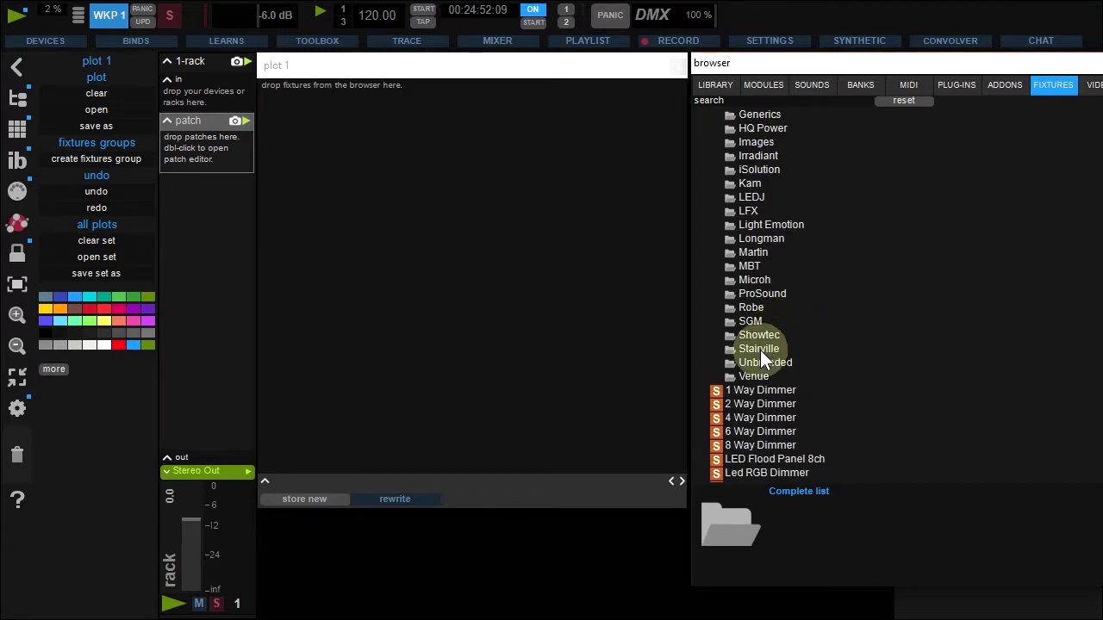
click(760, 350)
drag(762, 363, 272, 121)
mouse_move(758, 418)
mouse_down()
mouse_move(438, 194)
mouse_move(379, 126)
mouse_up()
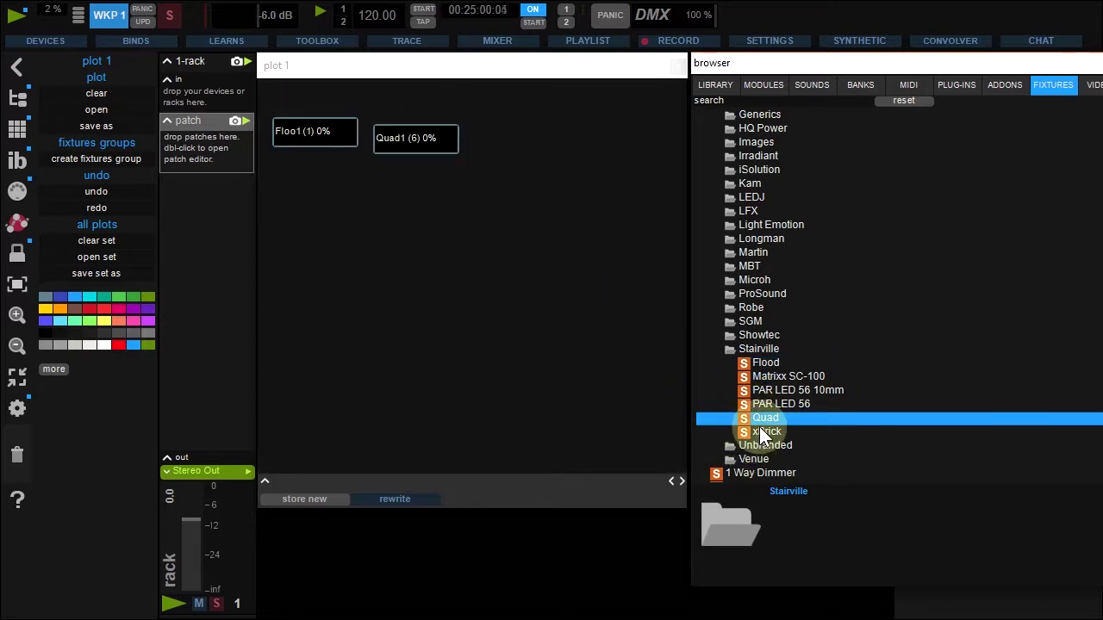
mouse_move(762, 435)
mouse_down()
mouse_move(512, 238)
mouse_move(472, 132)
mouse_up()
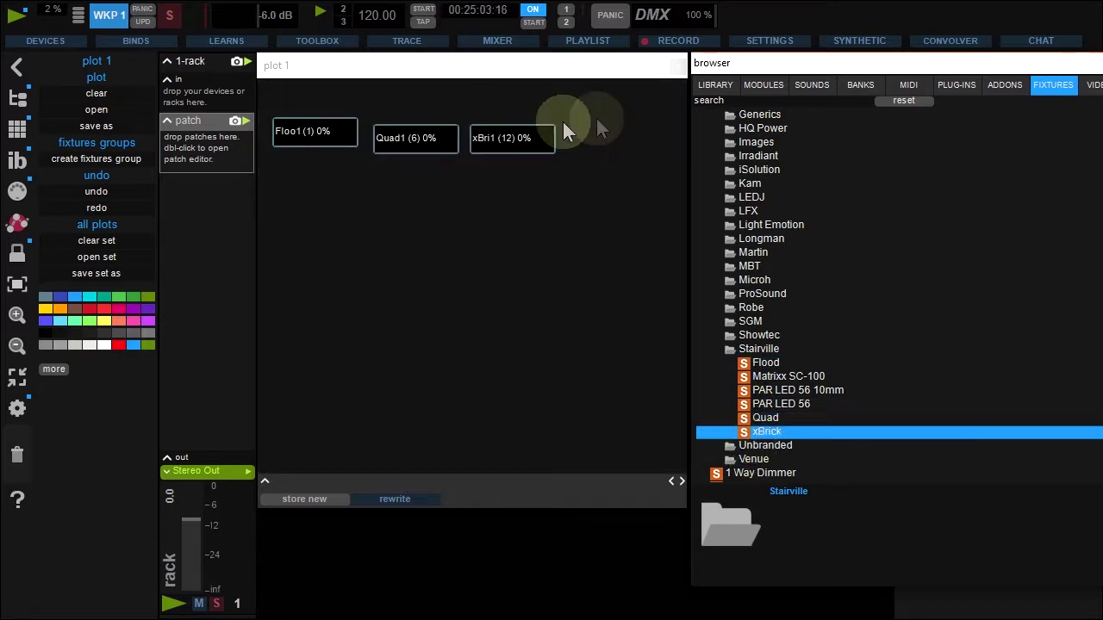
- Readdress Floo1 to channel 34, Quad1 to 25 and xBri1 to 51
click(1089, 61)
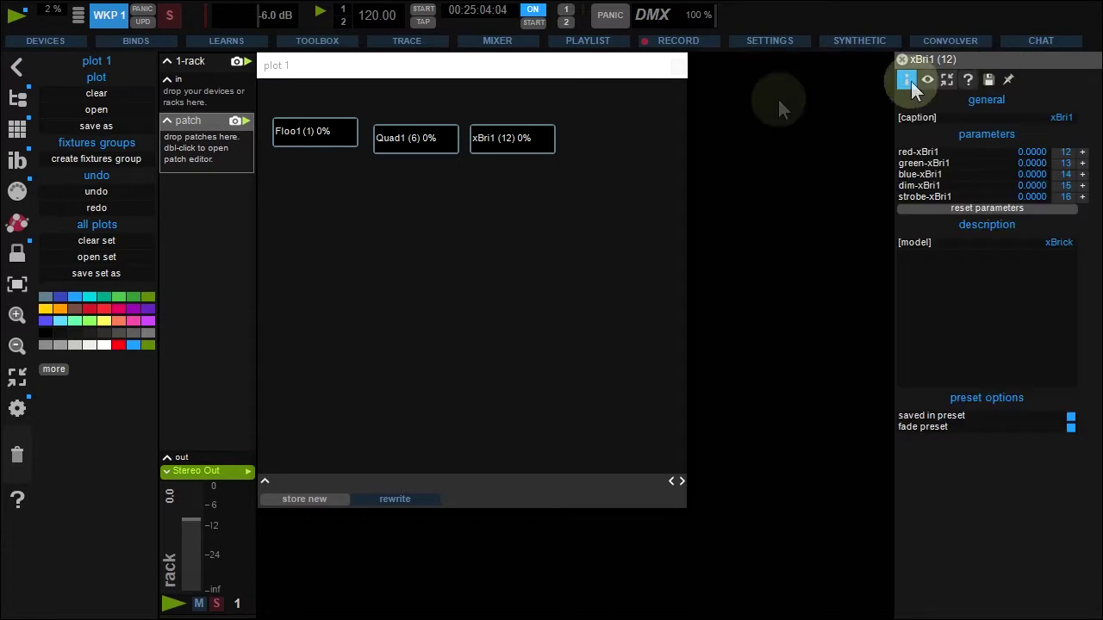
click(331, 132)
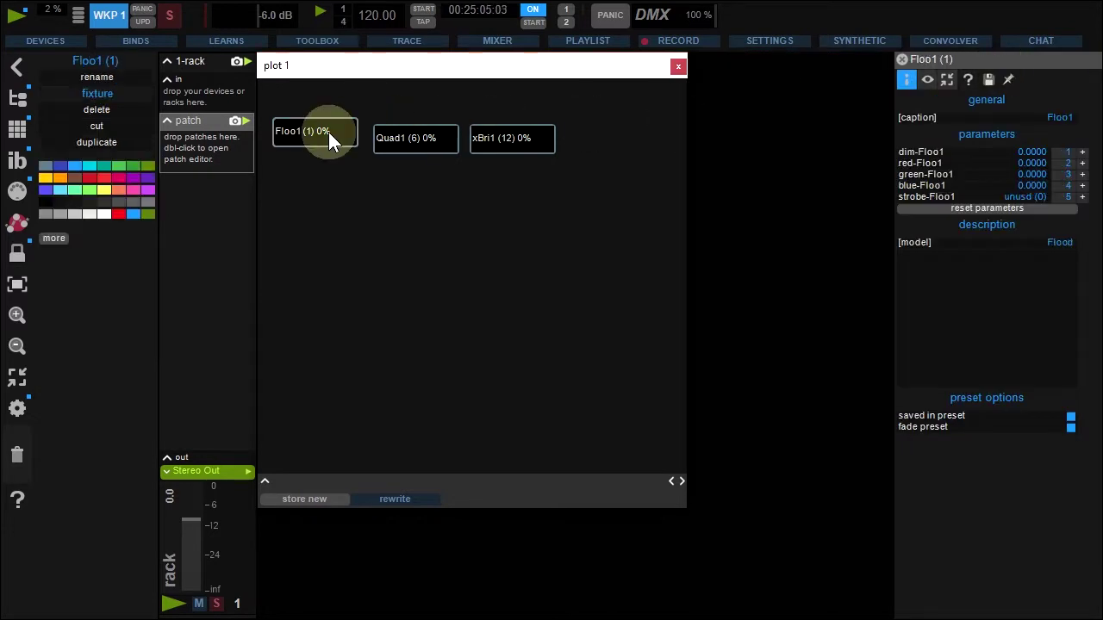
click(1065, 155)
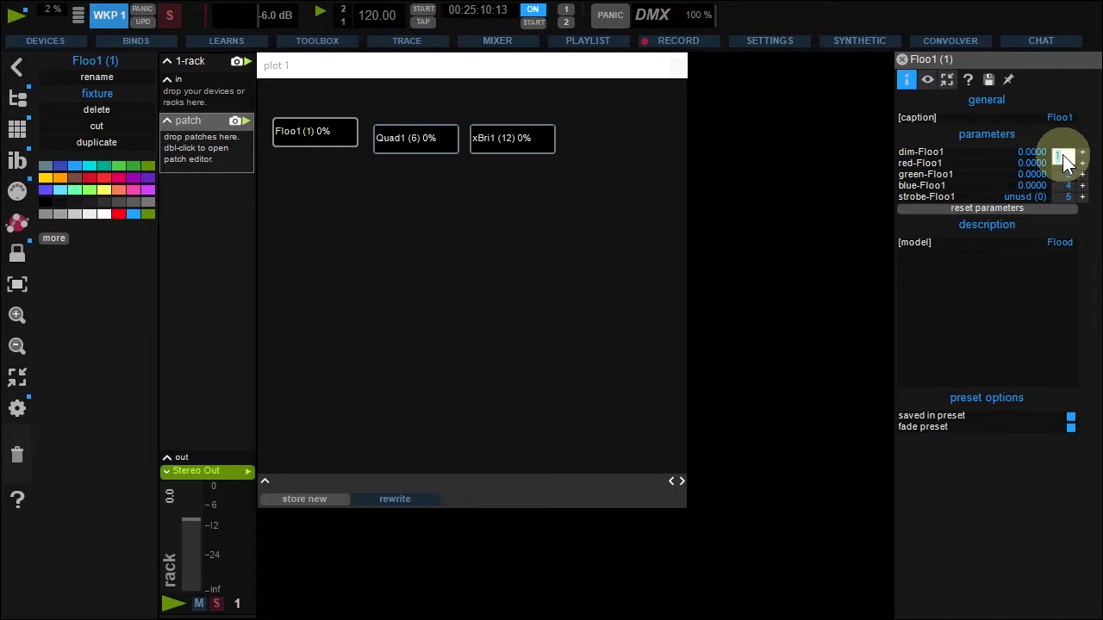
text(34)
key(Return)
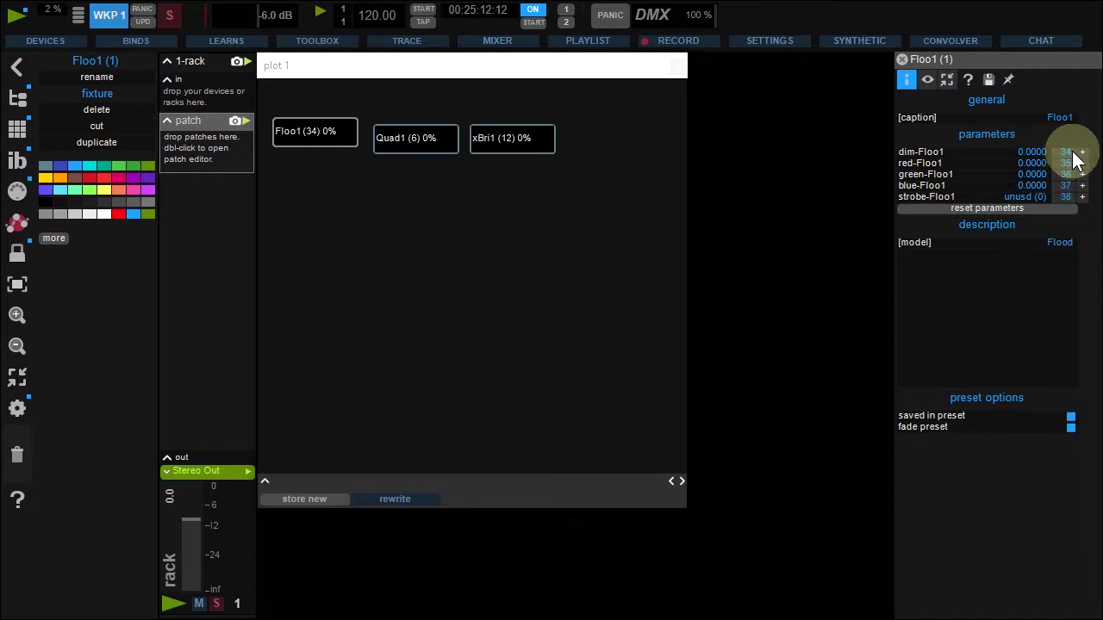
click(441, 140)
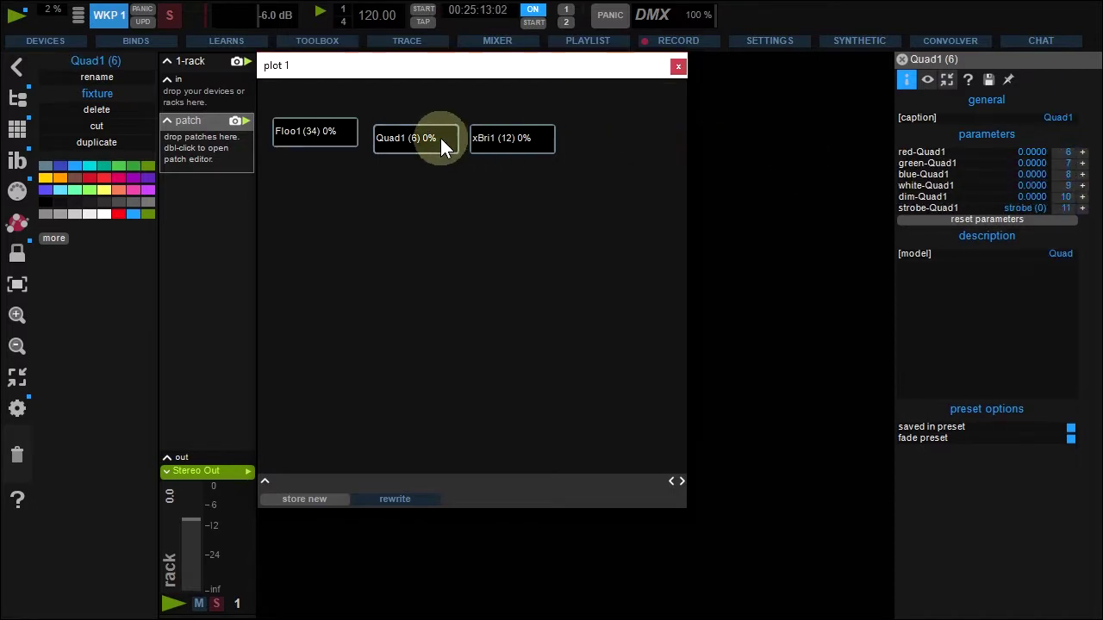
click(1065, 155)
text(25)
key(Return)
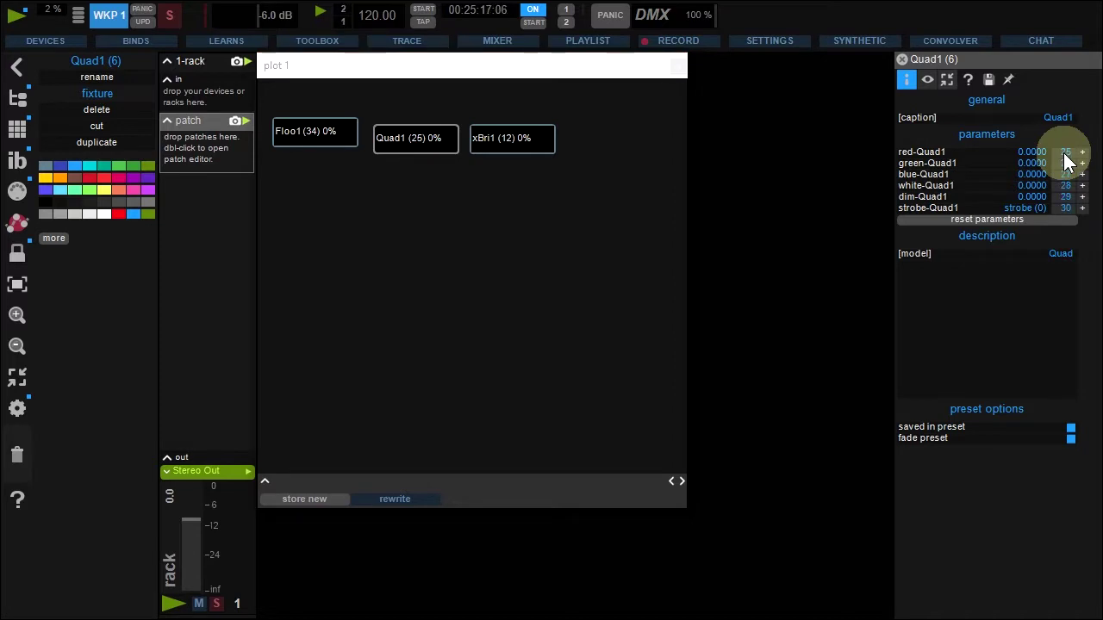
click(513, 133)
click(1066, 152)
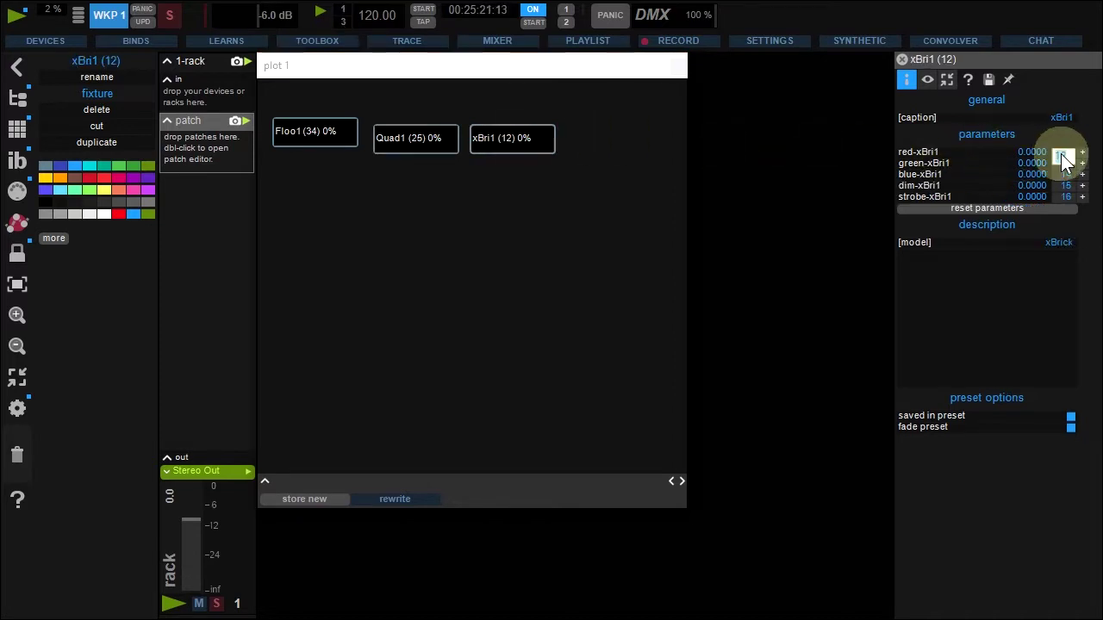
text(51)
key(Return)
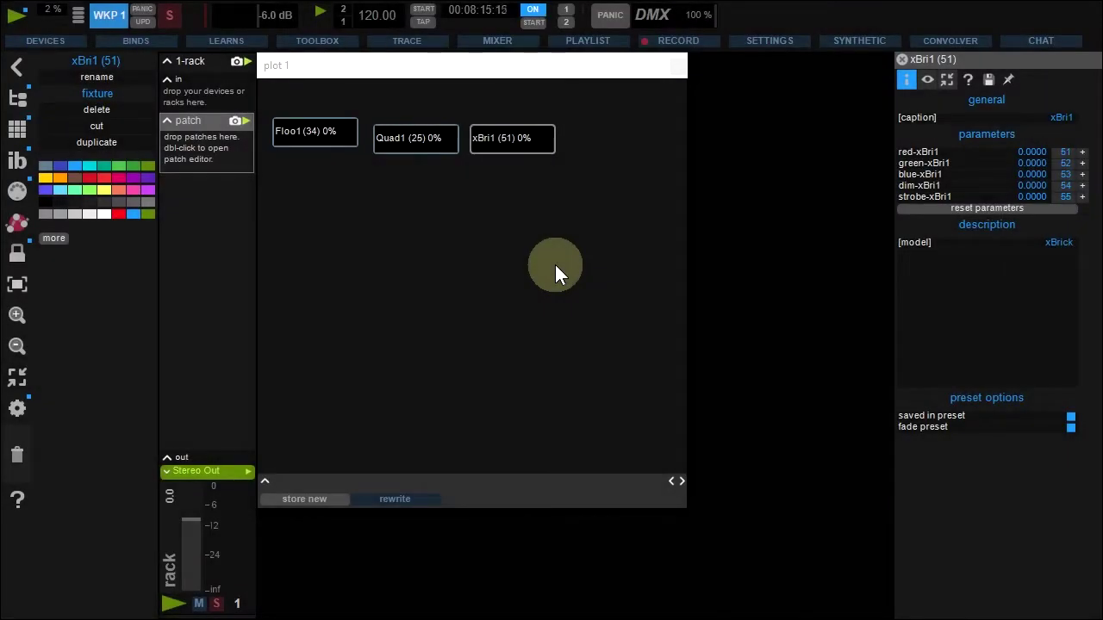
- Raise Floo1 red, Quad1 green and xBri1 blue to 1.0, each with dimmer at full
click(313, 129)
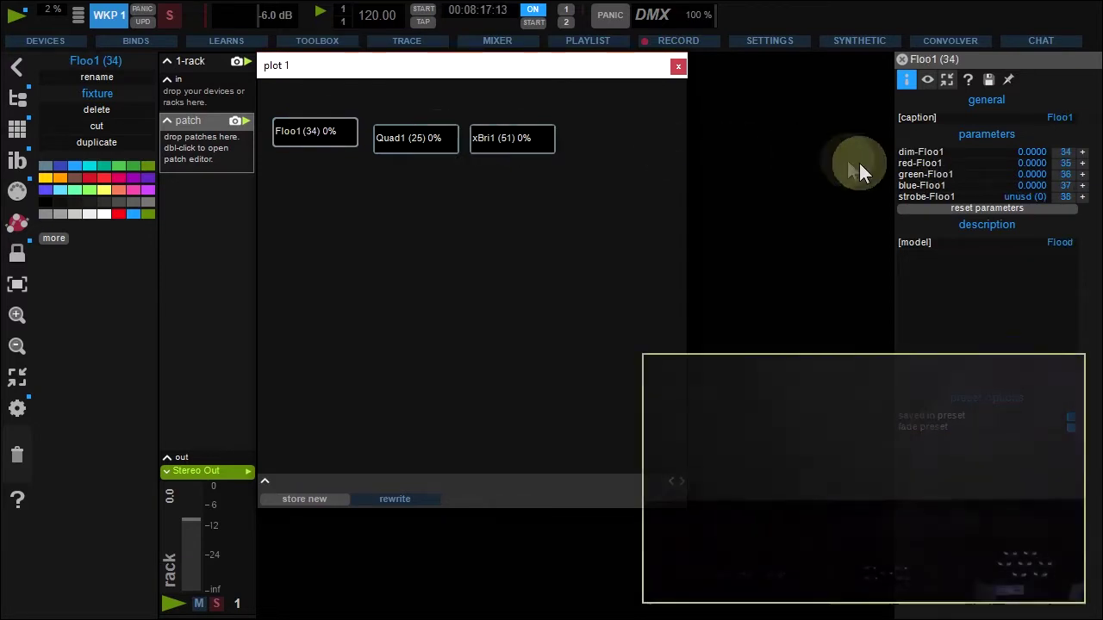
drag(902, 162, 1071, 160)
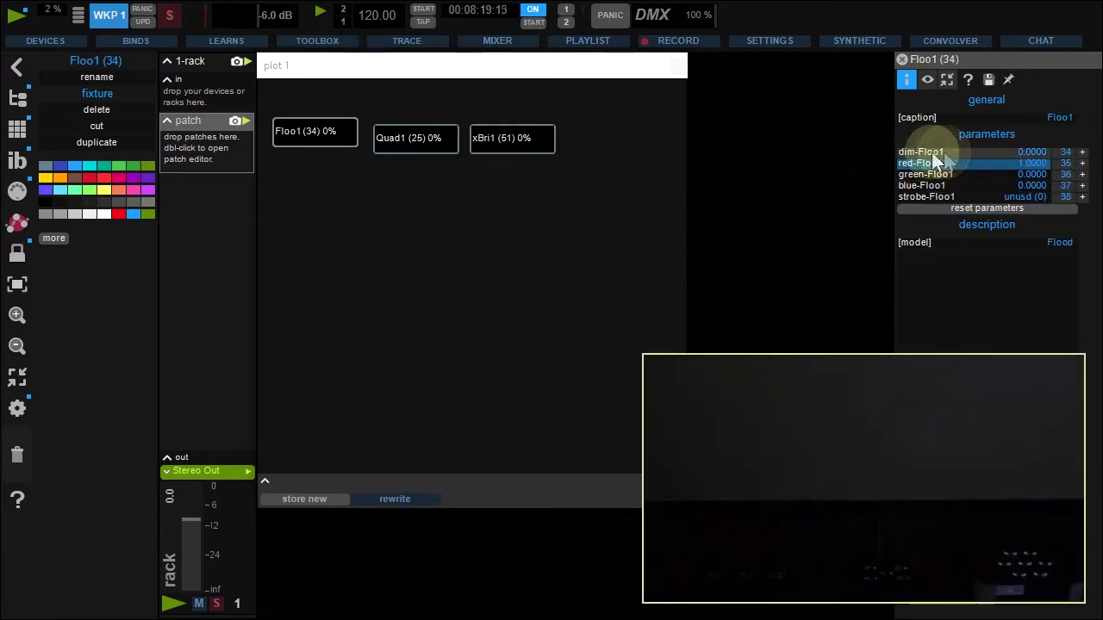
drag(897, 150, 1061, 160)
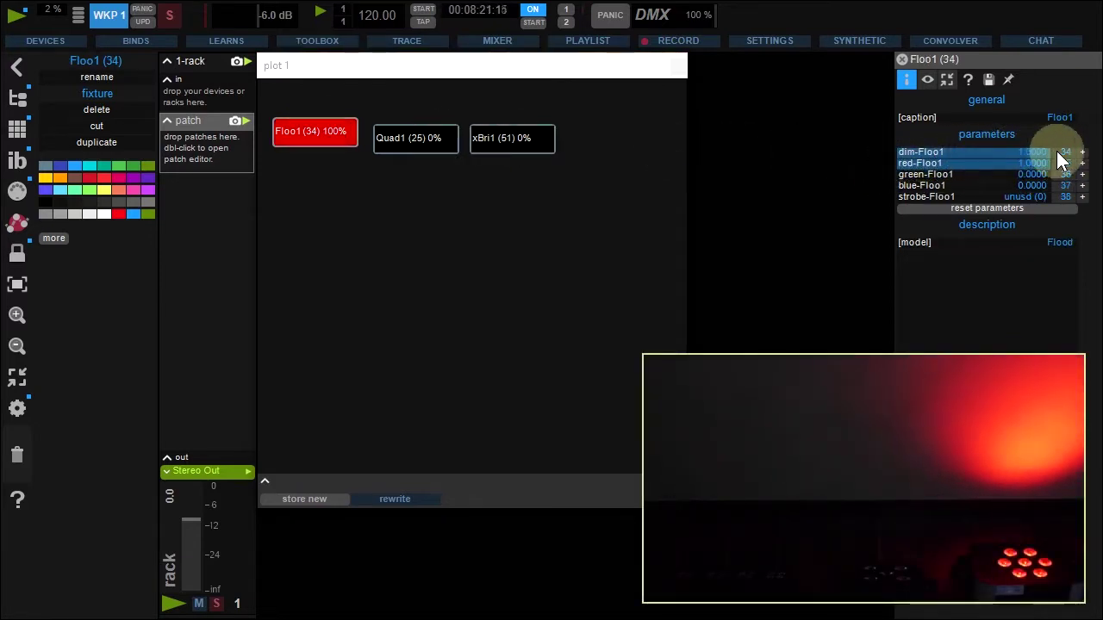
click(432, 142)
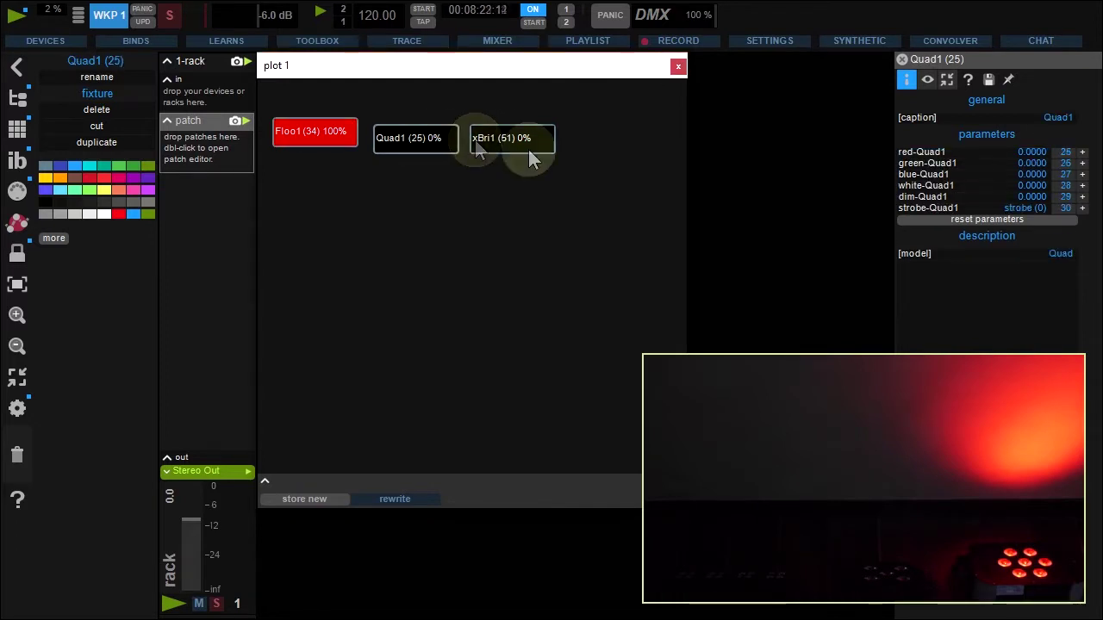
drag(905, 163, 1068, 172)
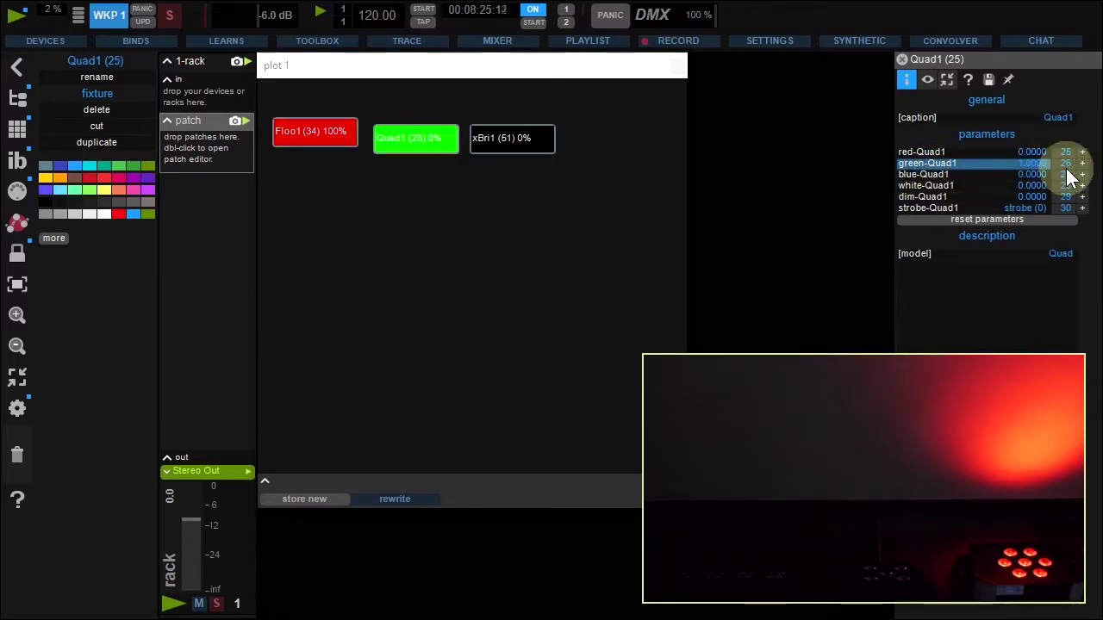
drag(916, 197, 1069, 206)
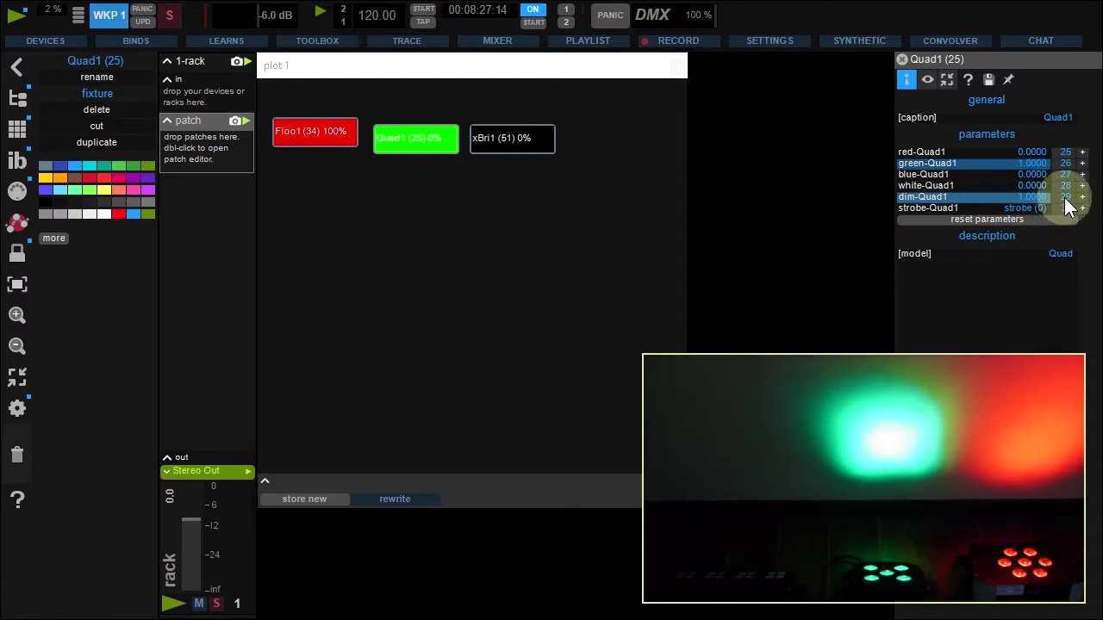
click(523, 140)
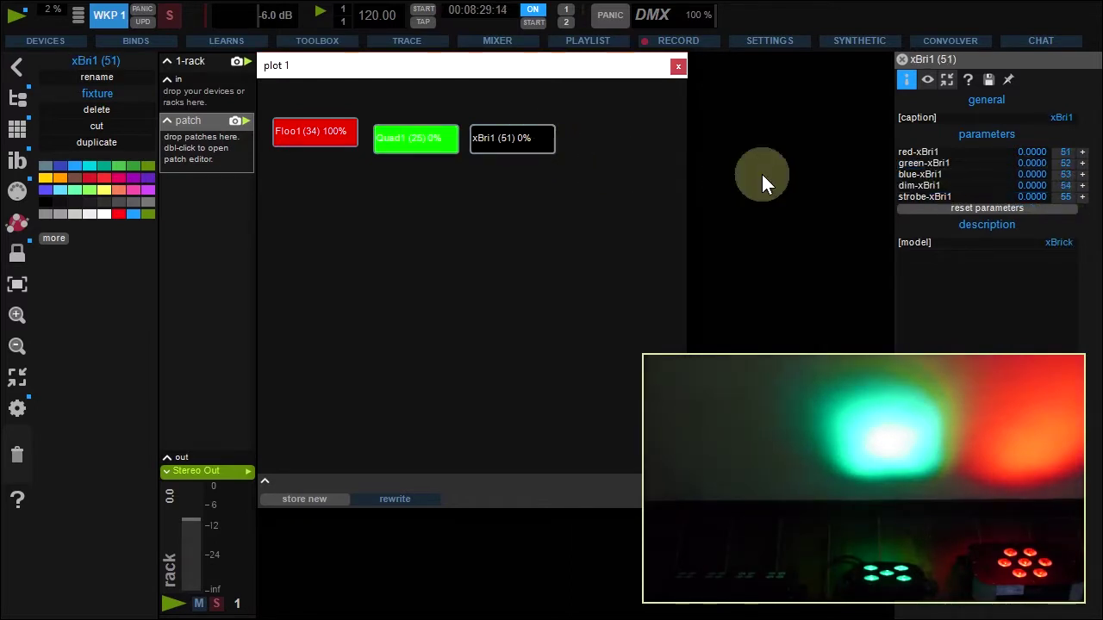
drag(904, 174, 1072, 176)
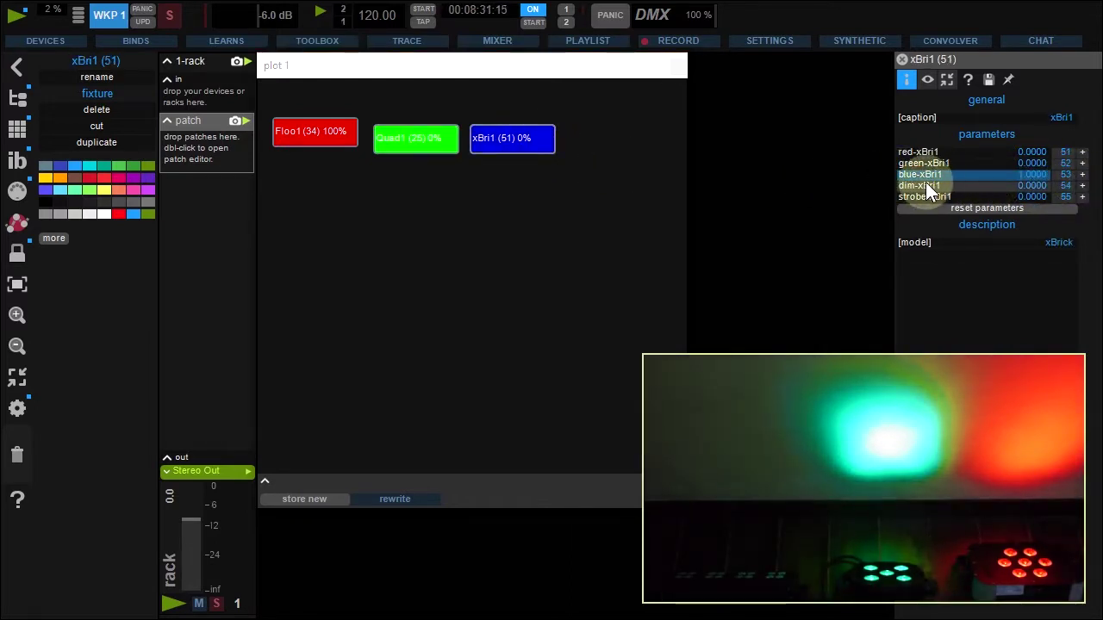
drag(918, 185, 1073, 189)
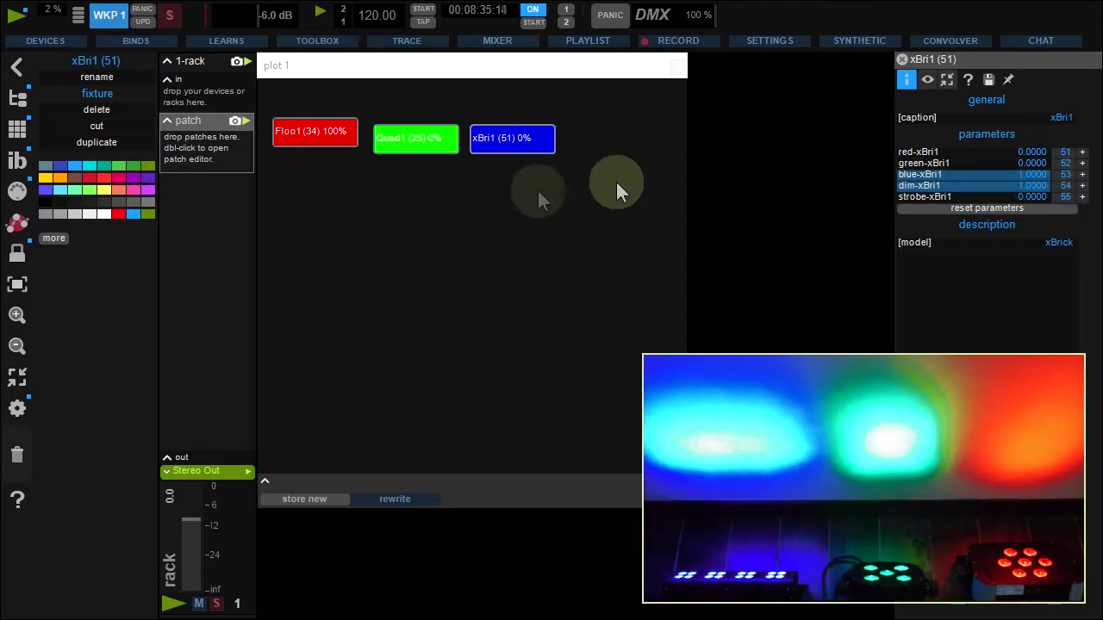
- In edit mode, line up xBri1, Quad1 and Floo1 left to right along the top
click(18, 253)
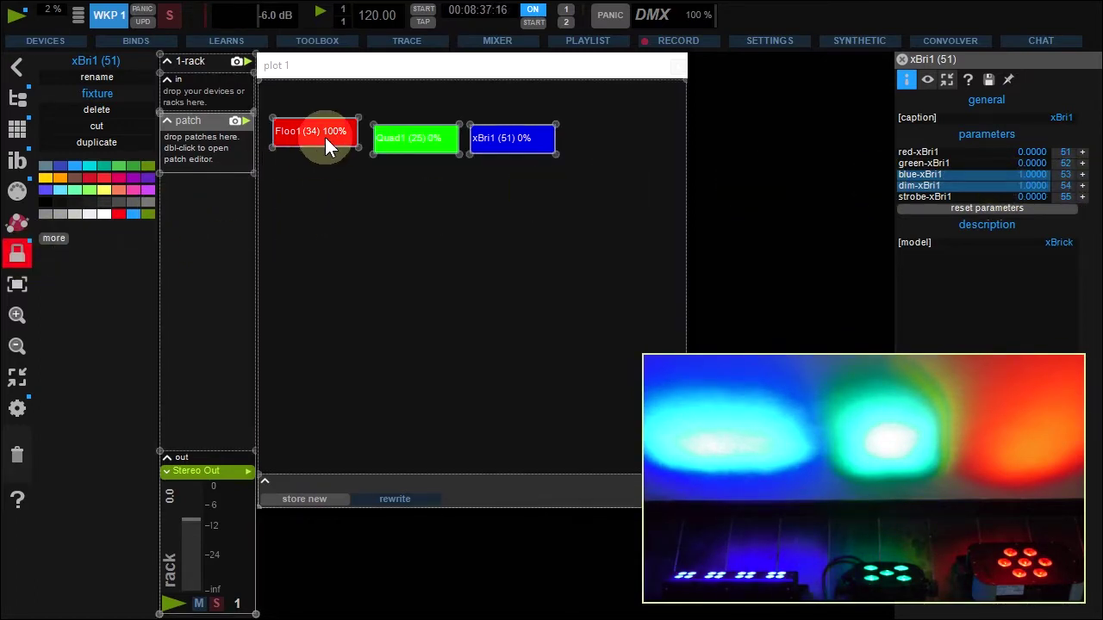
drag(325, 137, 494, 100)
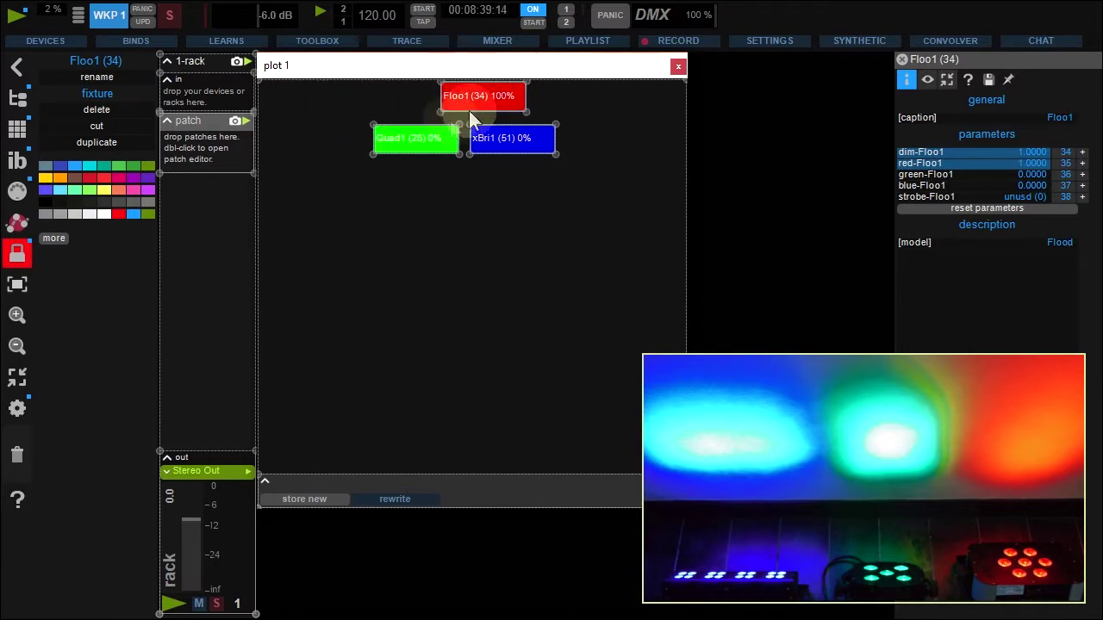
click(433, 139)
drag(405, 98, 412, 94)
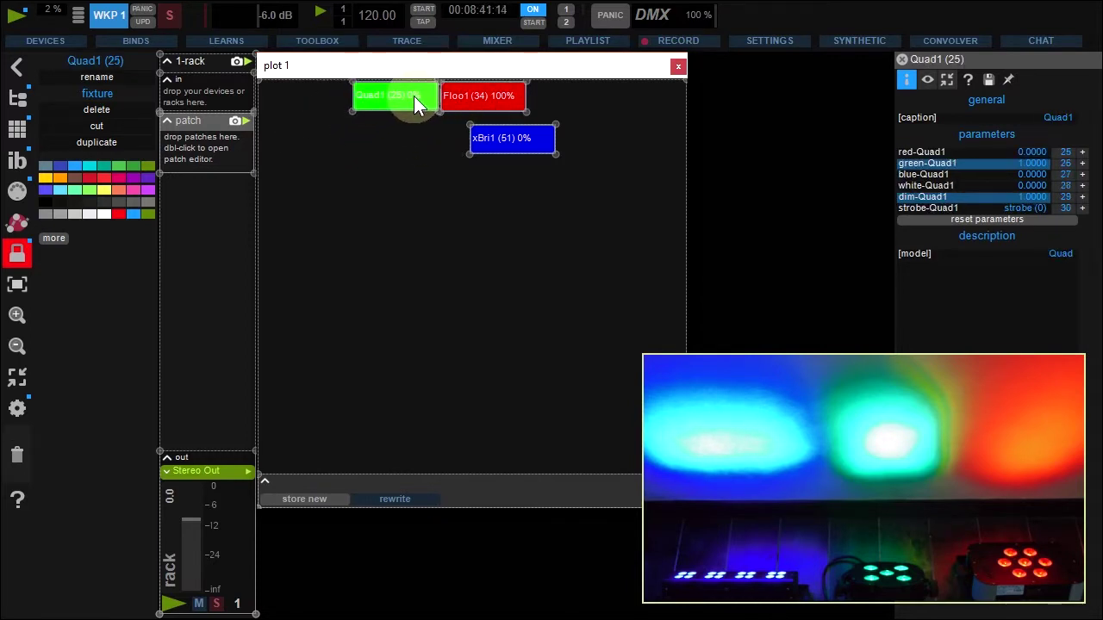
drag(501, 140, 294, 101)
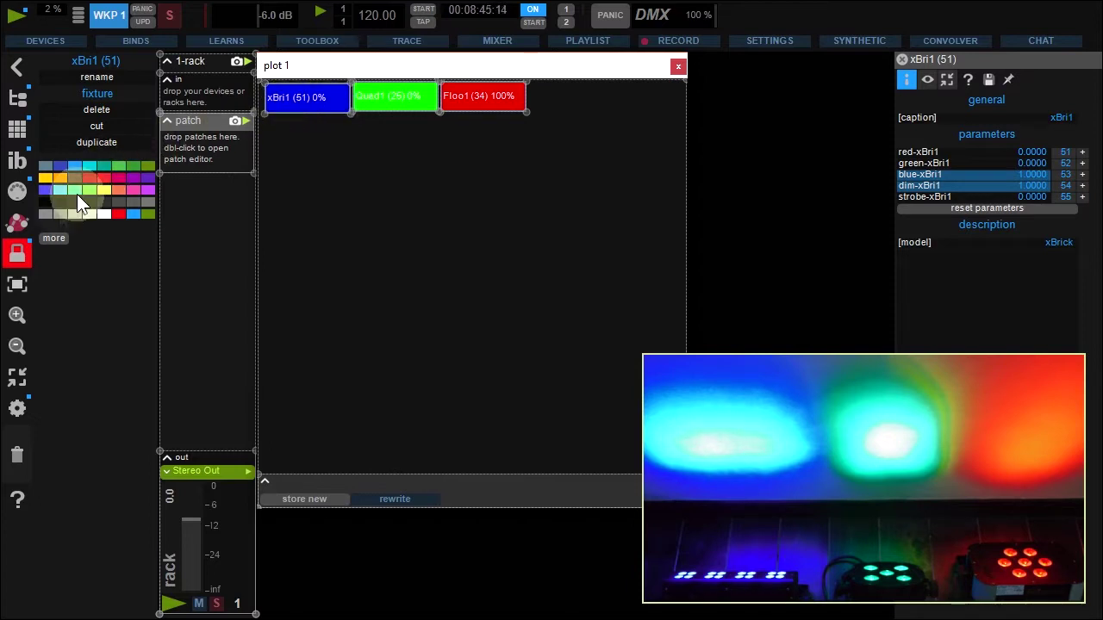
click(21, 252)
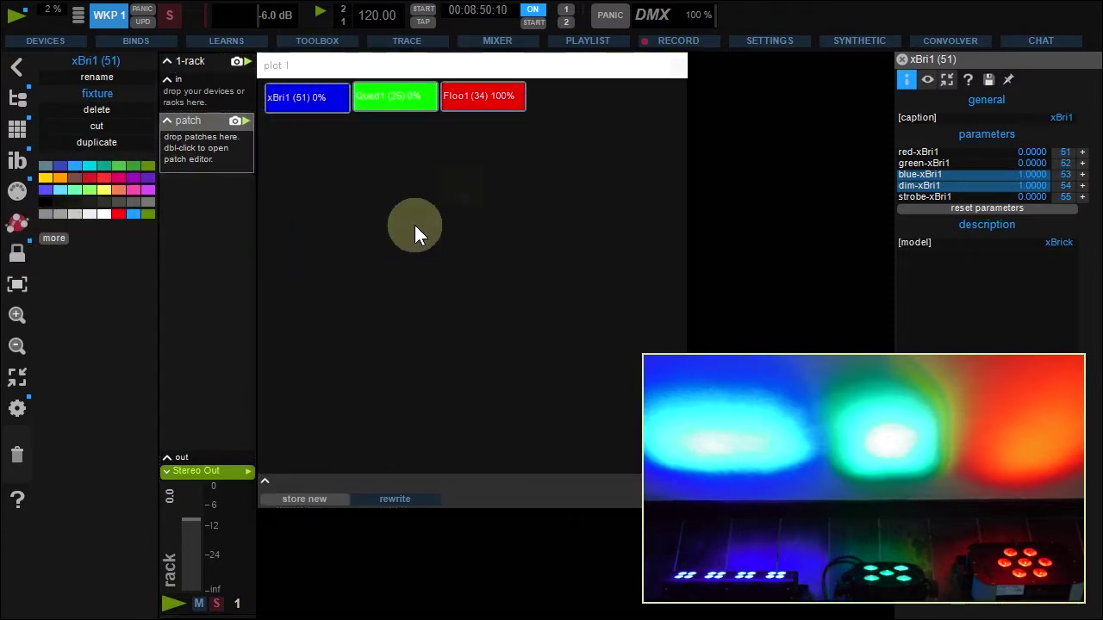
- Toggle DMX output with the top-bar indicator, then press PANIC to black out the fixtures
click(654, 18)
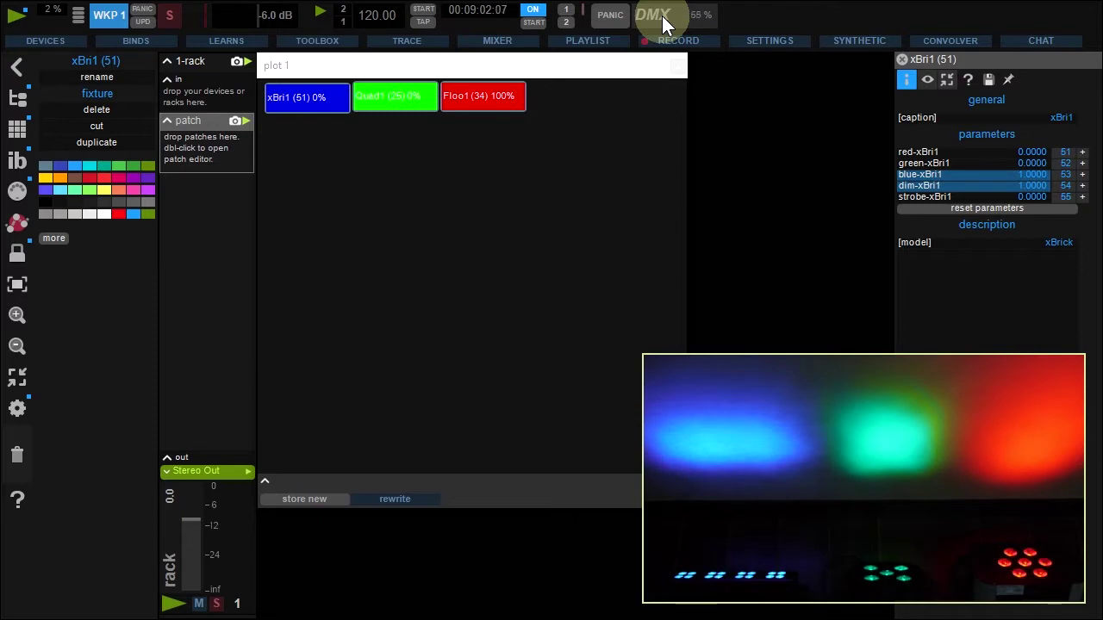
click(614, 17)
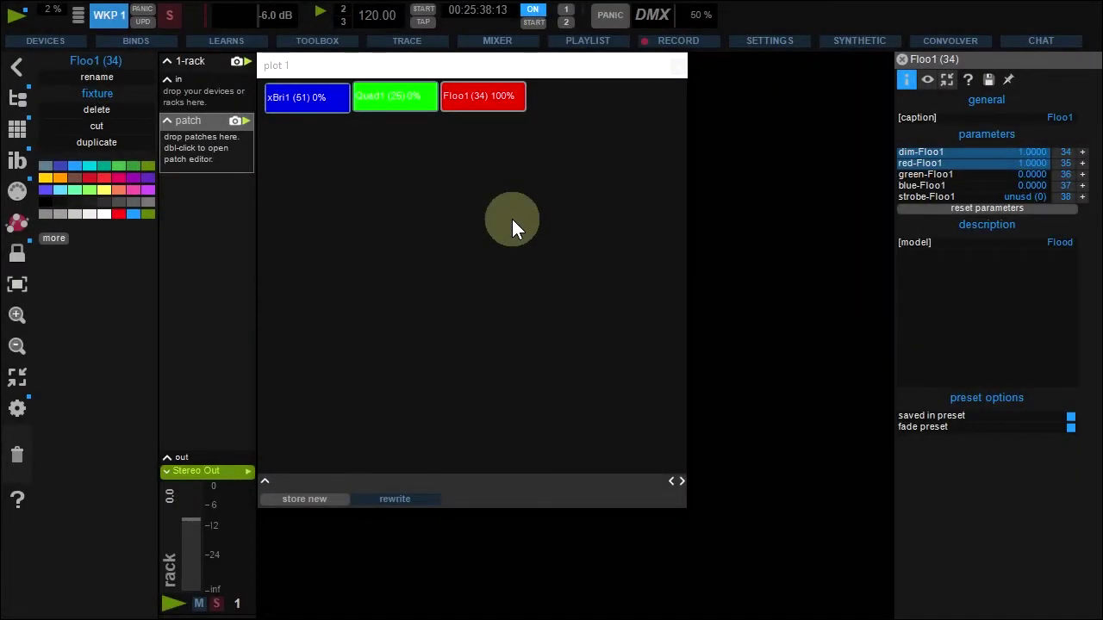
- Drop the Floo1 fixture into the rack's patch and position its node in the patch editor
mouse_move(487, 95)
mouse_down()
mouse_move(430, 116)
mouse_move(211, 146)
mouse_up()
click(678, 68)
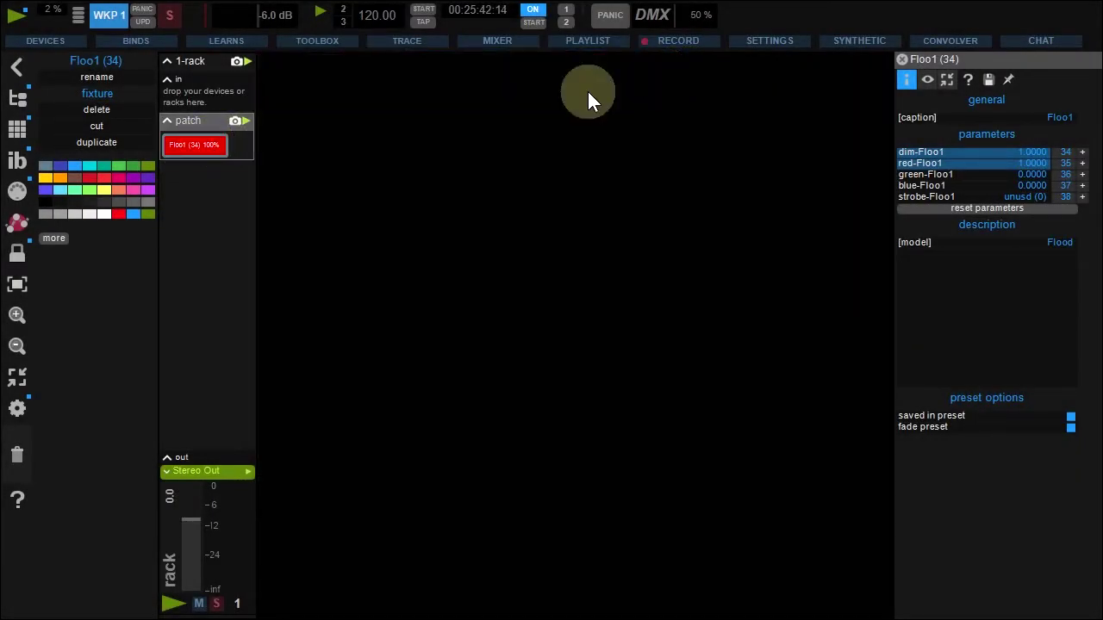
double_click(199, 118)
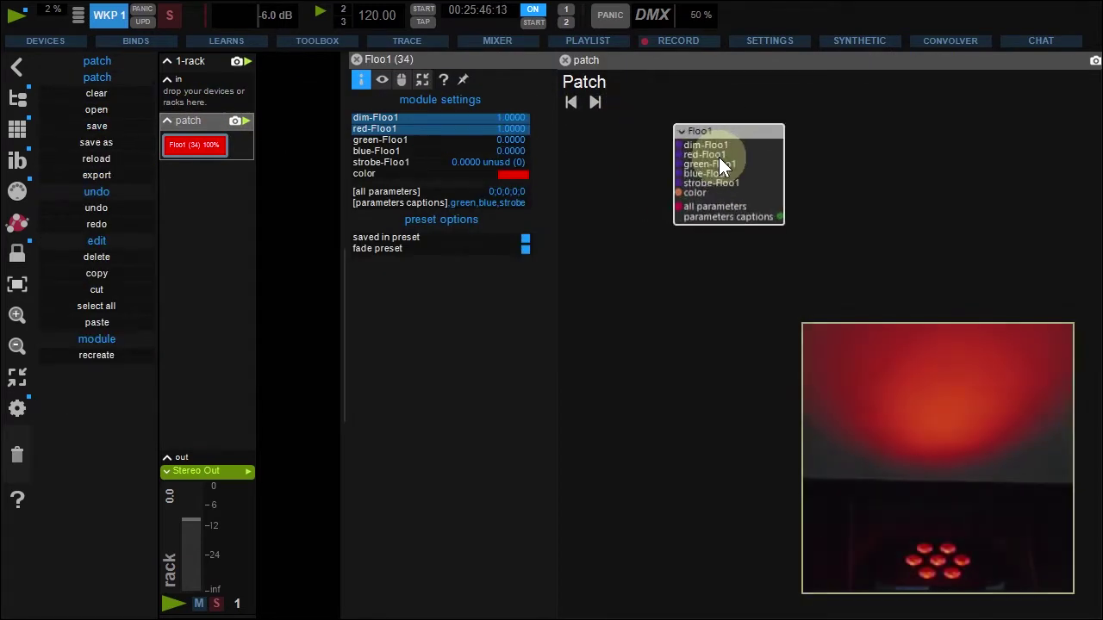
drag(648, 116, 724, 157)
mouse_move(429, 152)
mouse_down()
mouse_move(501, 153)
mouse_move(343, 151)
mouse_up()
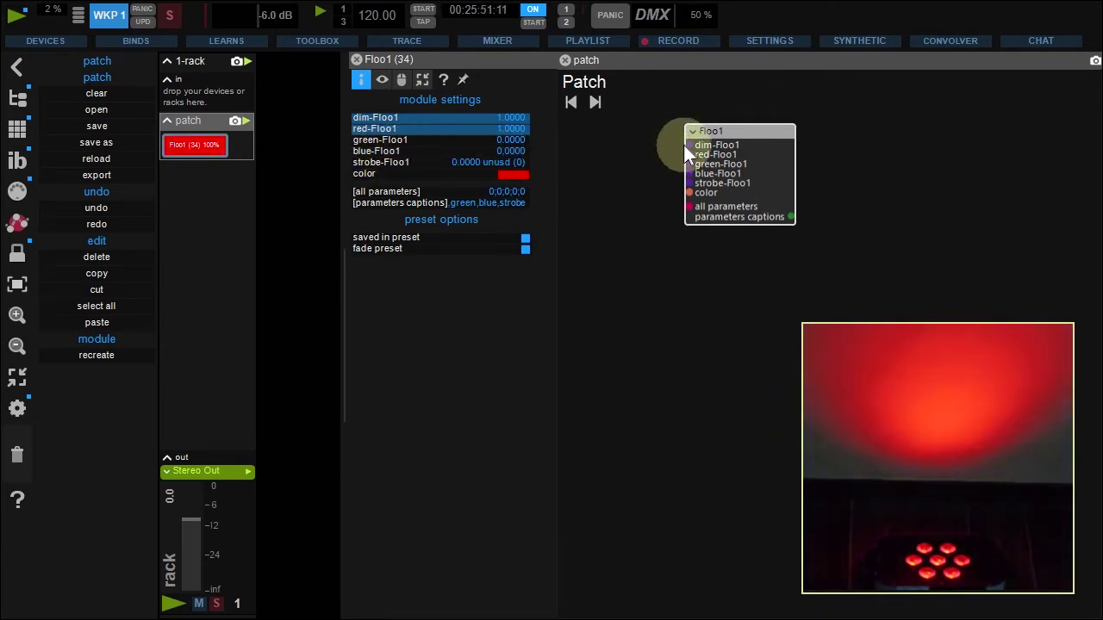
- Wire a new Horizontal Fader to Floo1's dim-Floo1 input and inspect its settings
drag(686, 145, 596, 131)
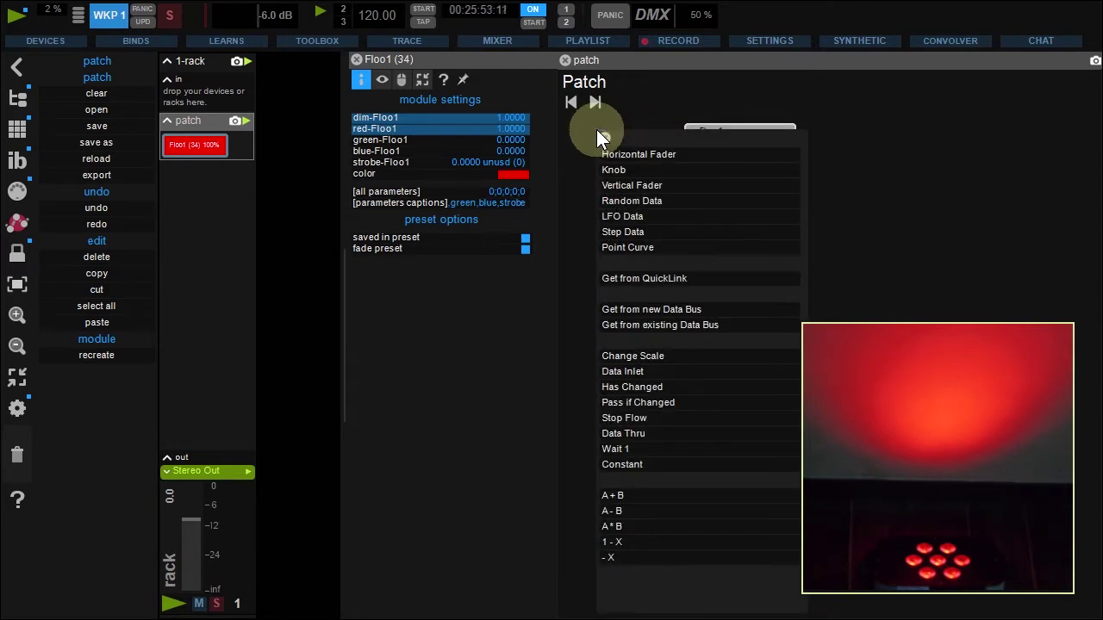
click(617, 152)
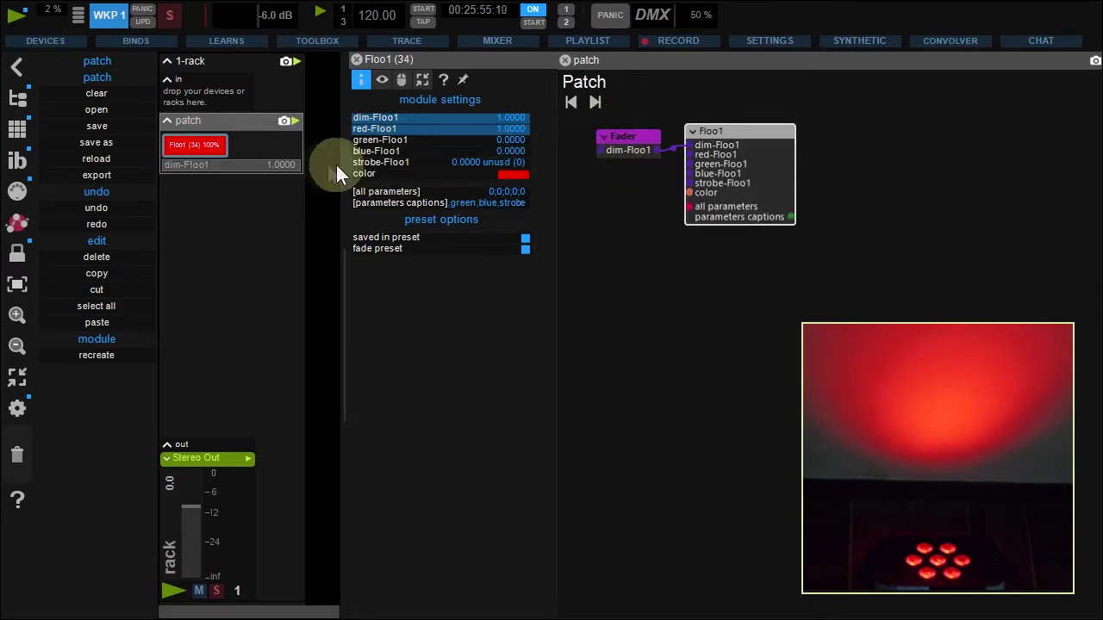
mouse_move(280, 165)
mouse_down()
mouse_move(159, 161)
mouse_move(307, 163)
mouse_up()
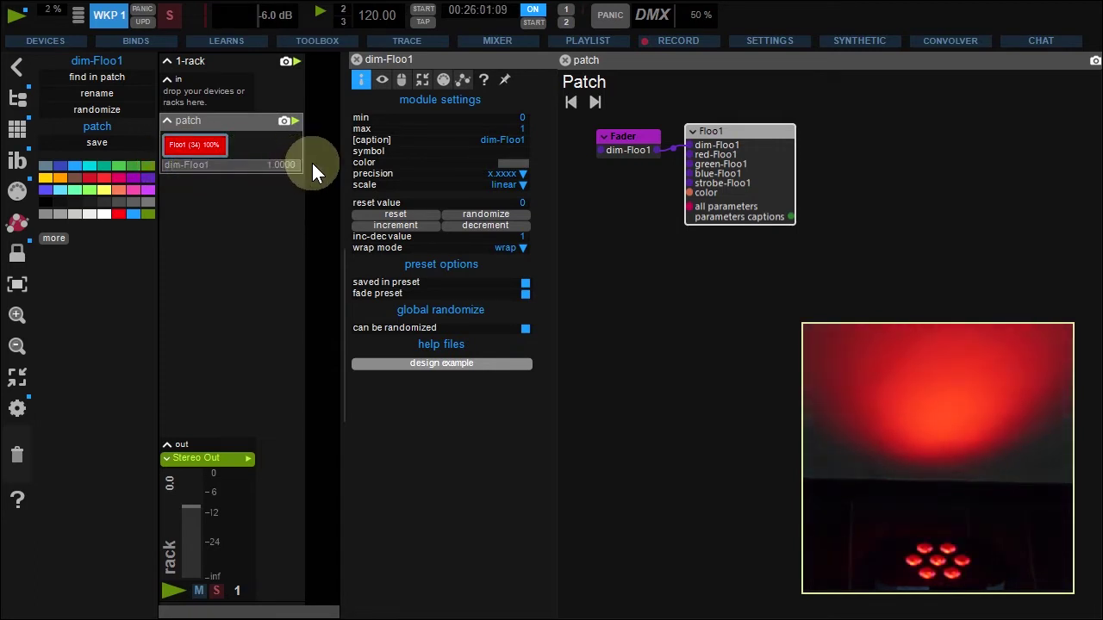
- Add a Random Data module feeding Floo1's blue-Floo1 input, turning the flood magenta
mouse_move(719, 176)
mouse_down()
mouse_move(779, 200)
mouse_move(765, 199)
mouse_up()
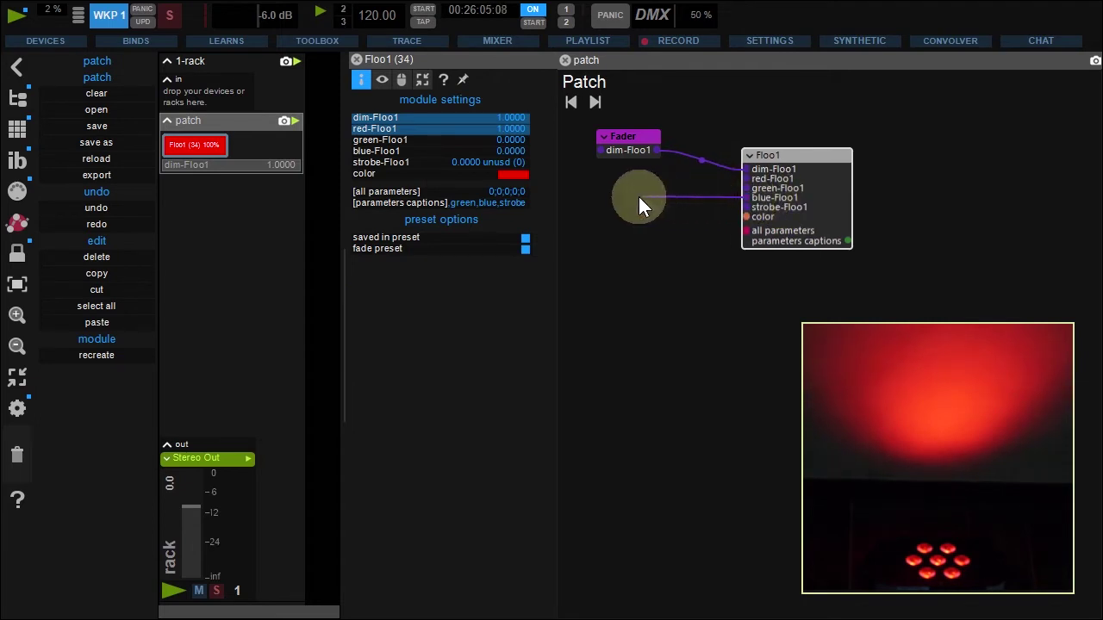
double_click(625, 195)
click(644, 207)
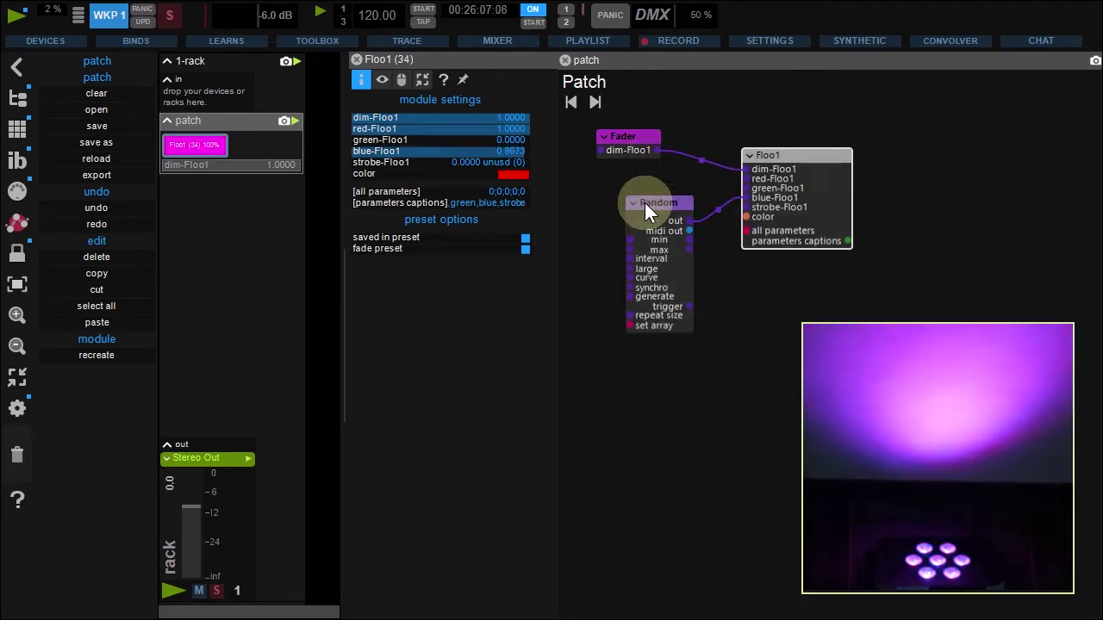